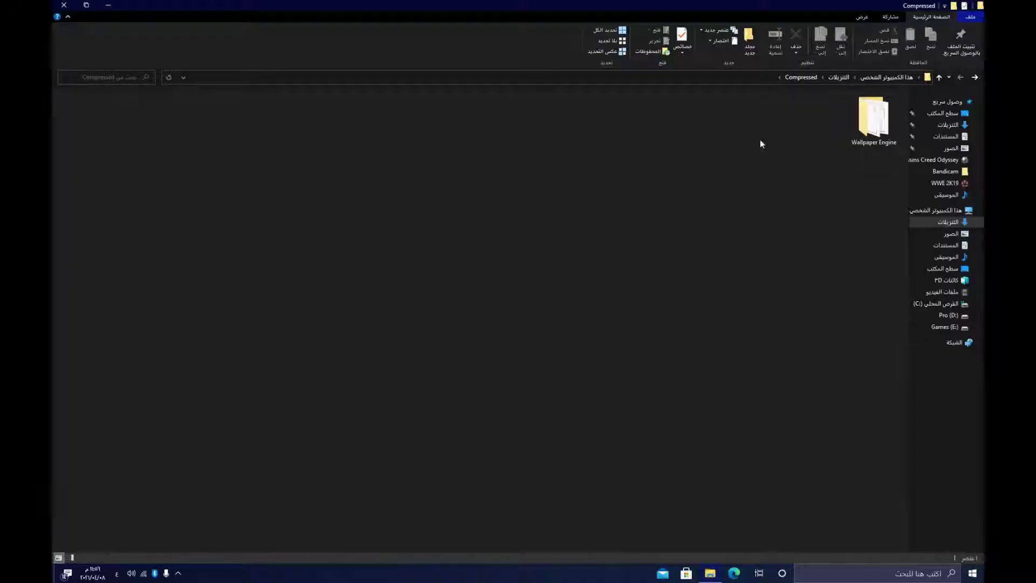
Check the size and contents of the Wallpaper Engine folder in its properties
drag(861, 112, 716, 148)
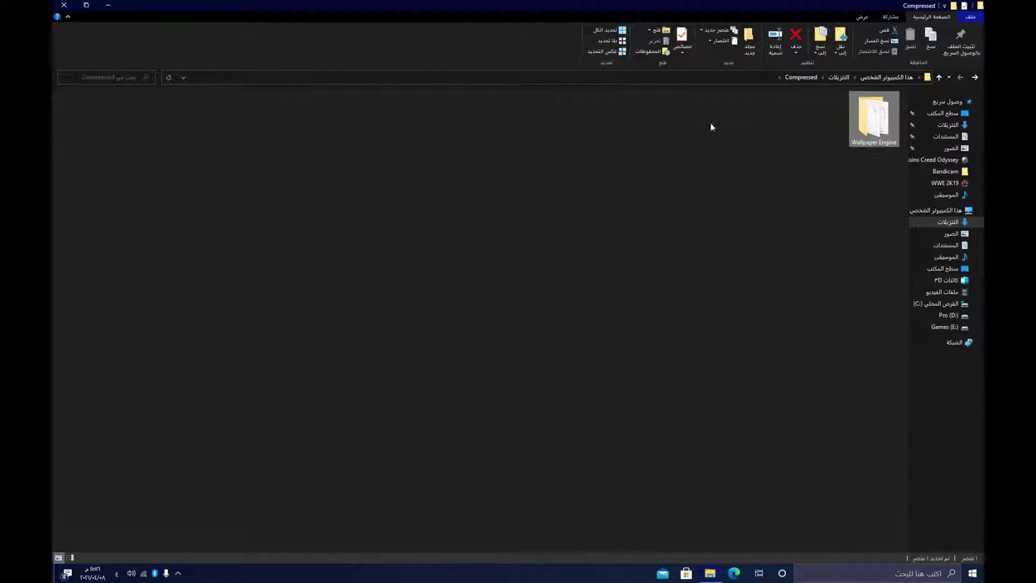
click(795, 127)
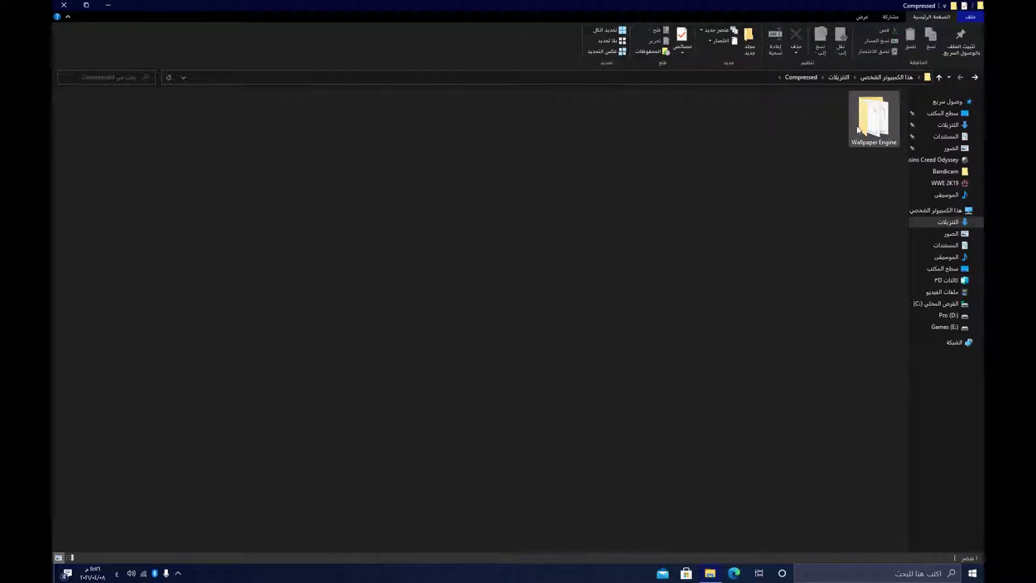
right_click(861, 129)
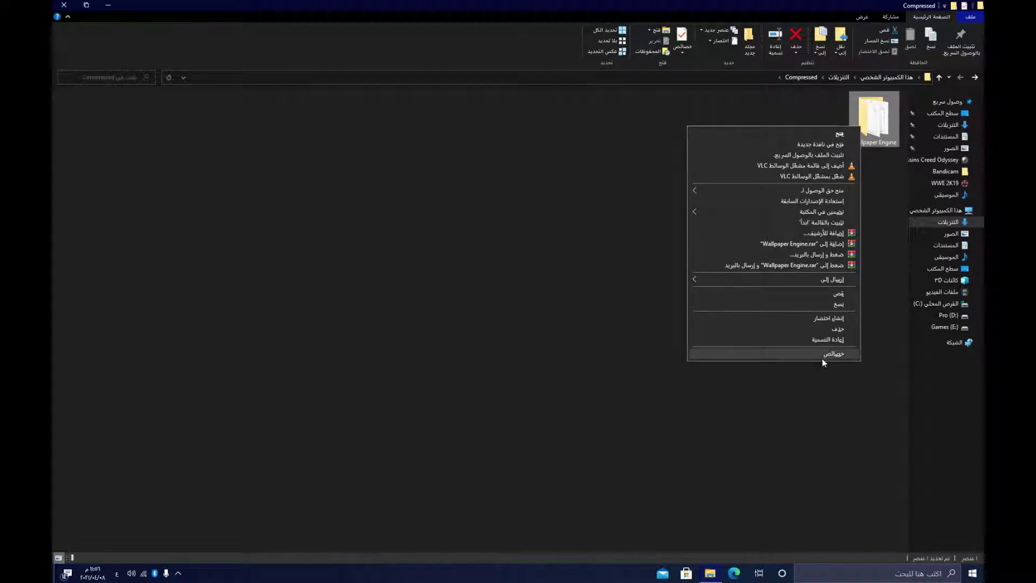
click(823, 354)
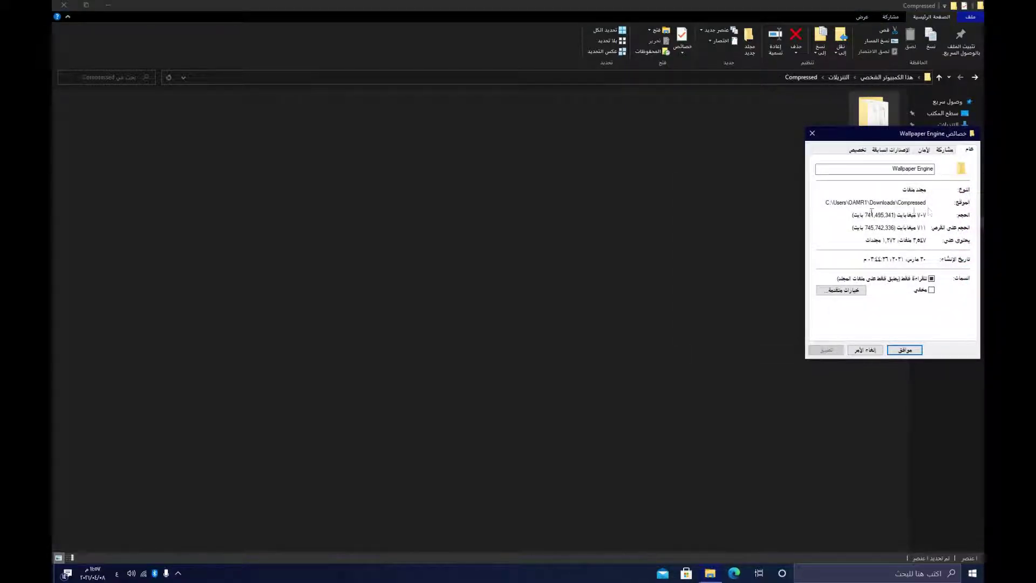
click(811, 134)
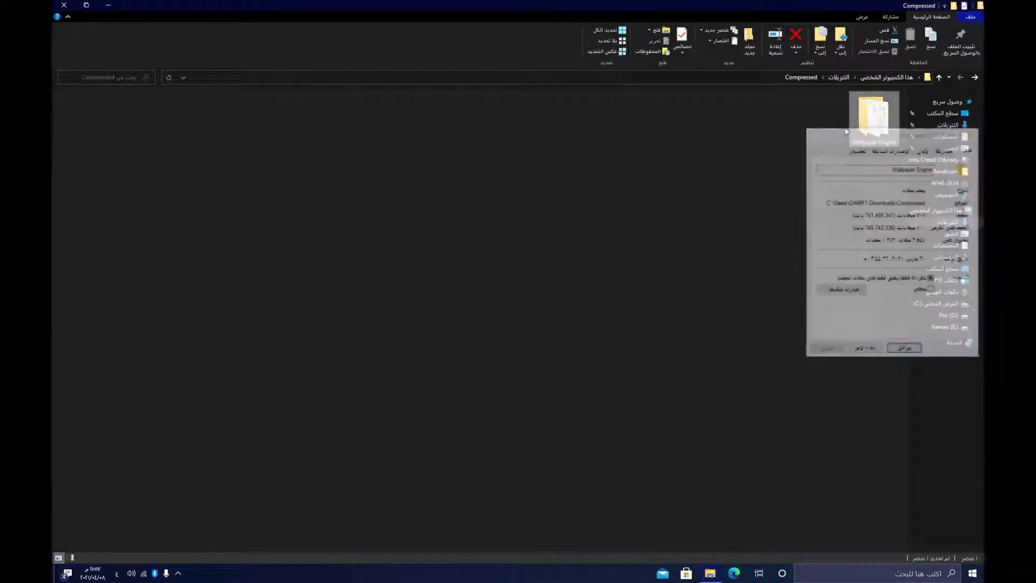
Open the Wallpaper Engine folder and select the wallpaper64 application
double_click(873, 111)
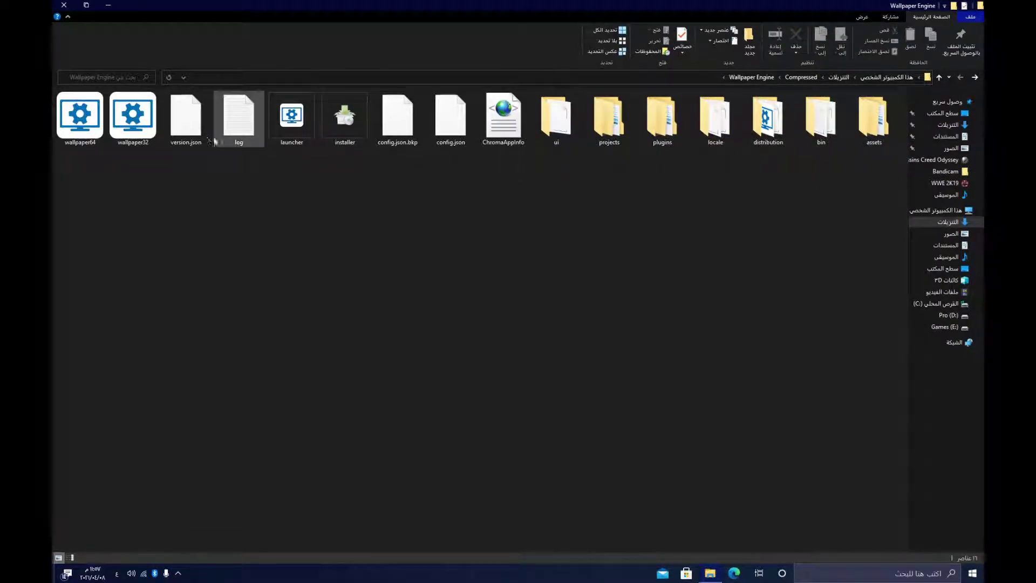
click(124, 133)
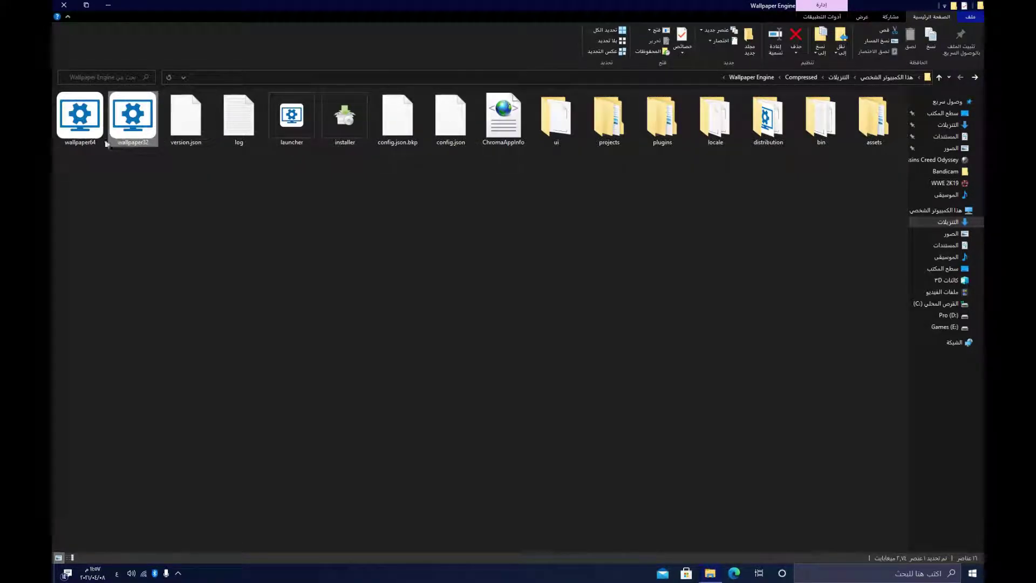
click(68, 116)
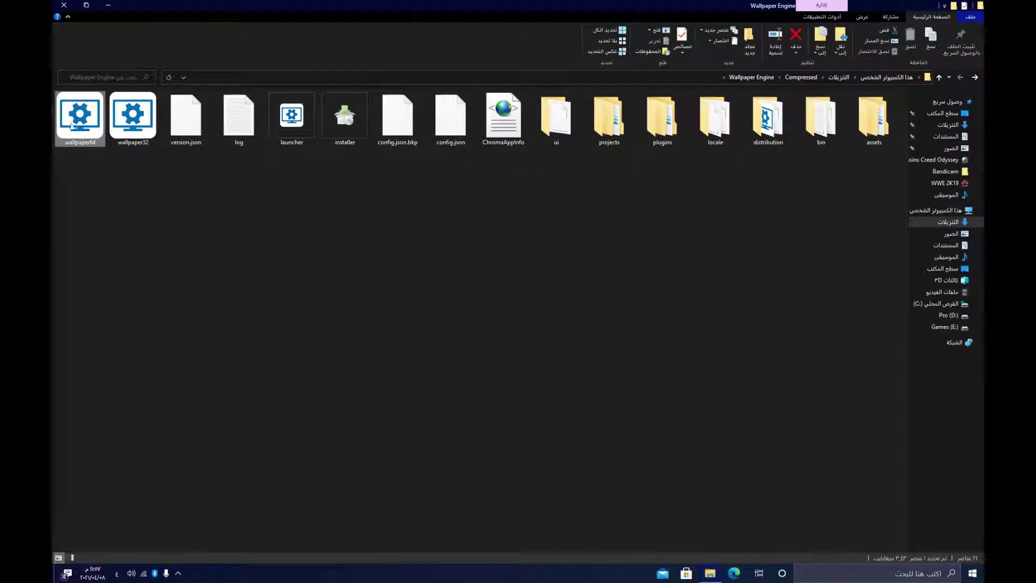
Check the computer's system type in its device specifications, and close them
double_click(78, 119)
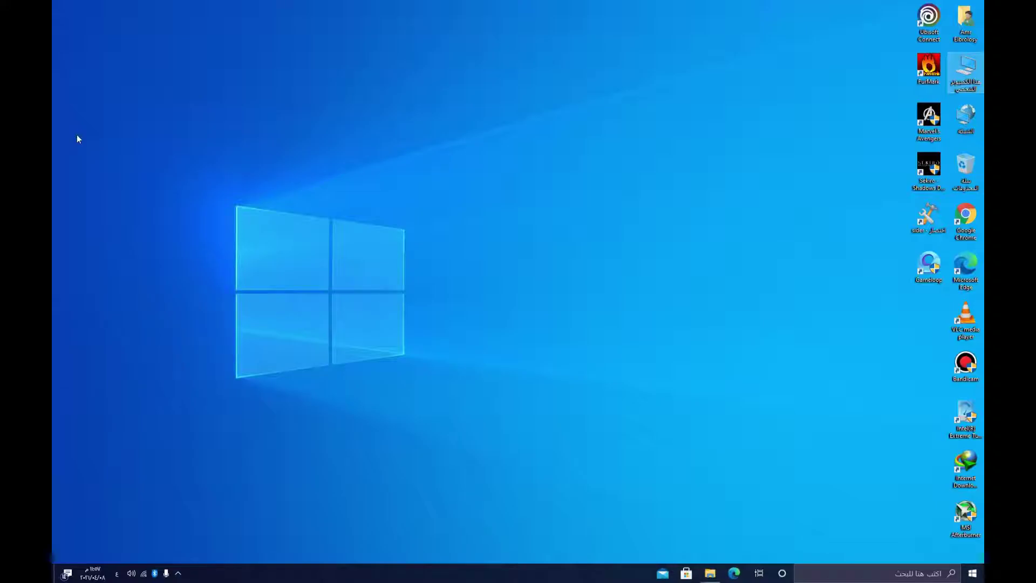
right_click(962, 95)
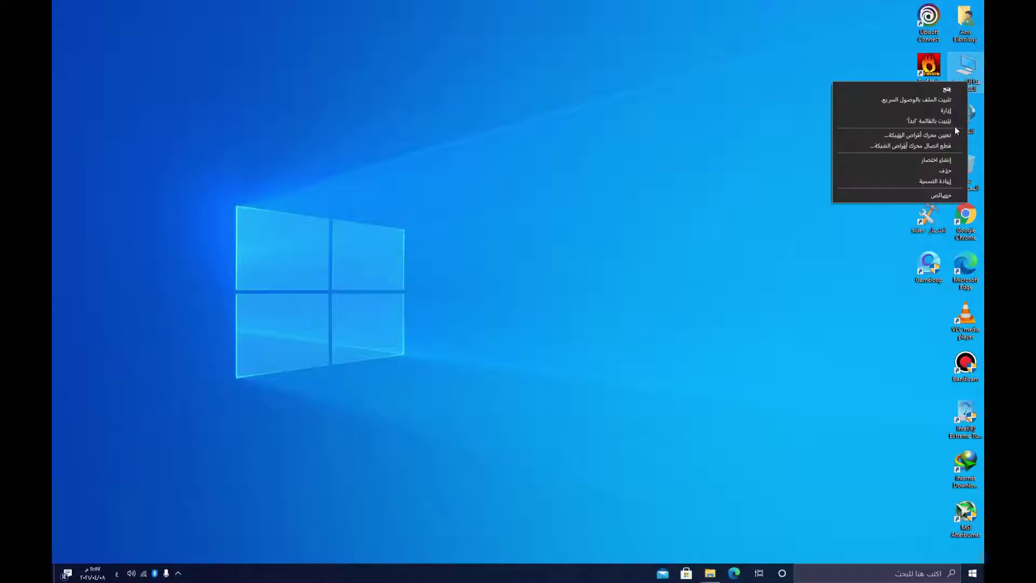
click(925, 197)
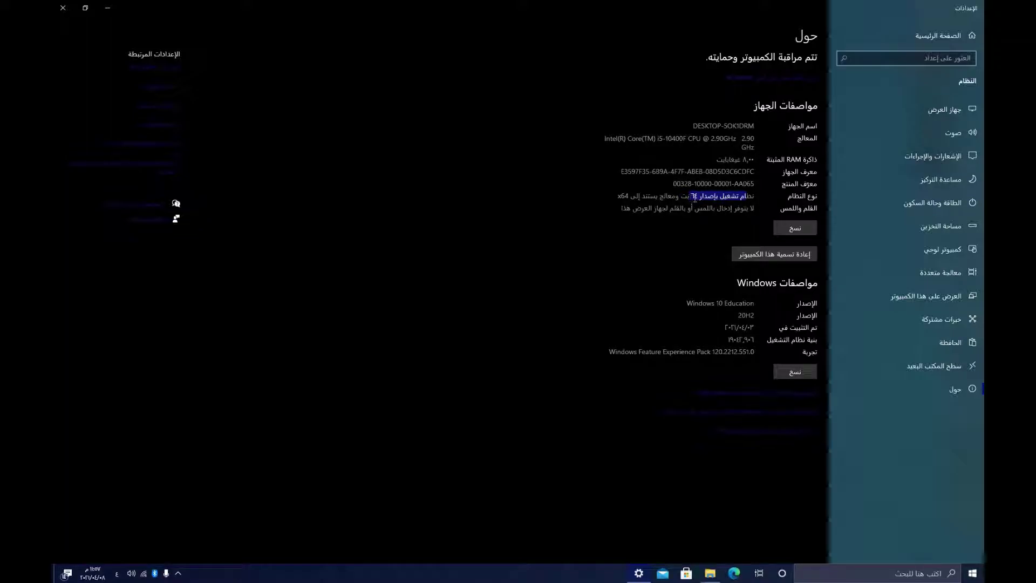
click(63, 8)
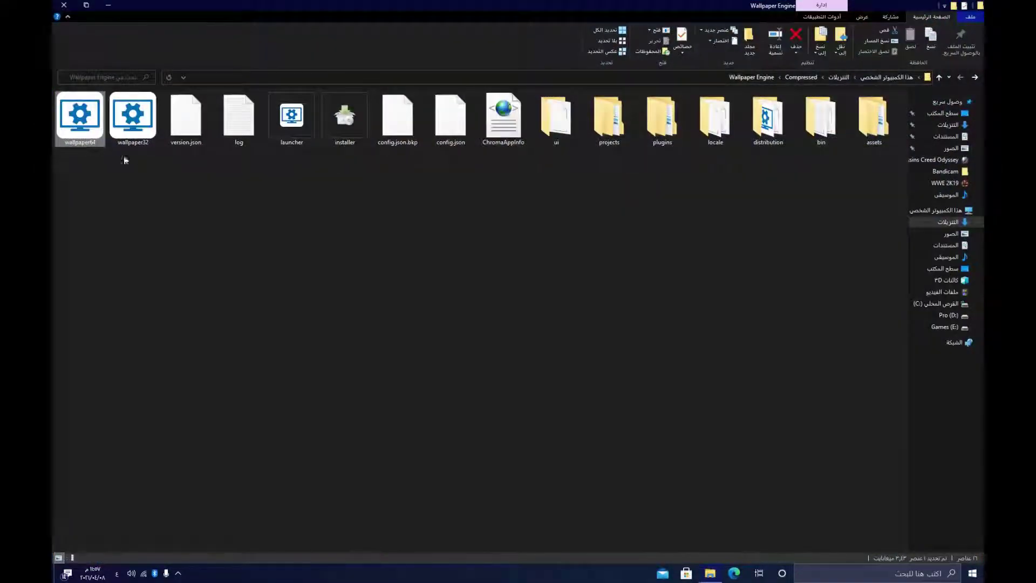
Launch wallpaper64 from the Wallpaper Engine folder and browse the installed wallpapers
click(99, 189)
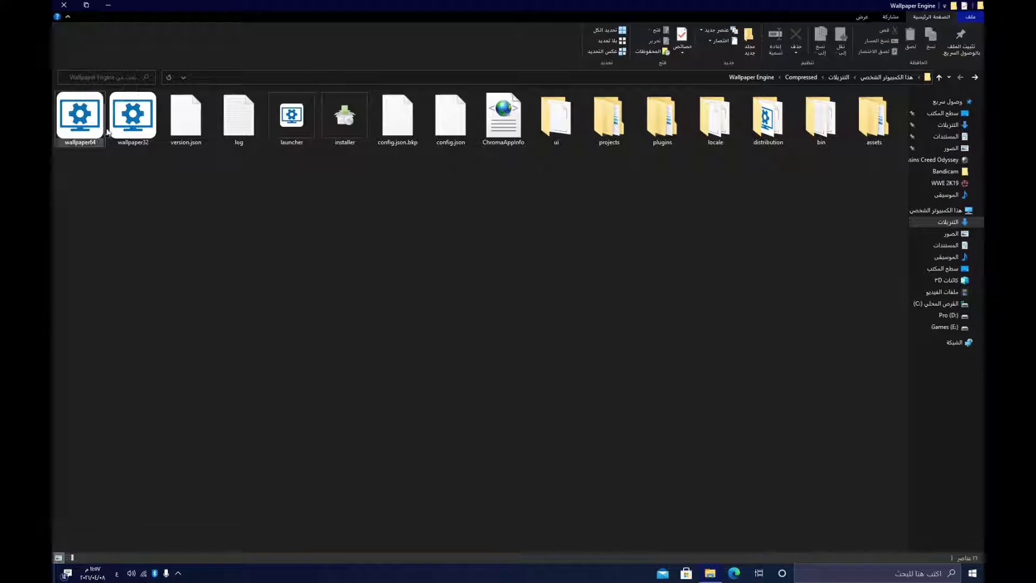
double_click(78, 133)
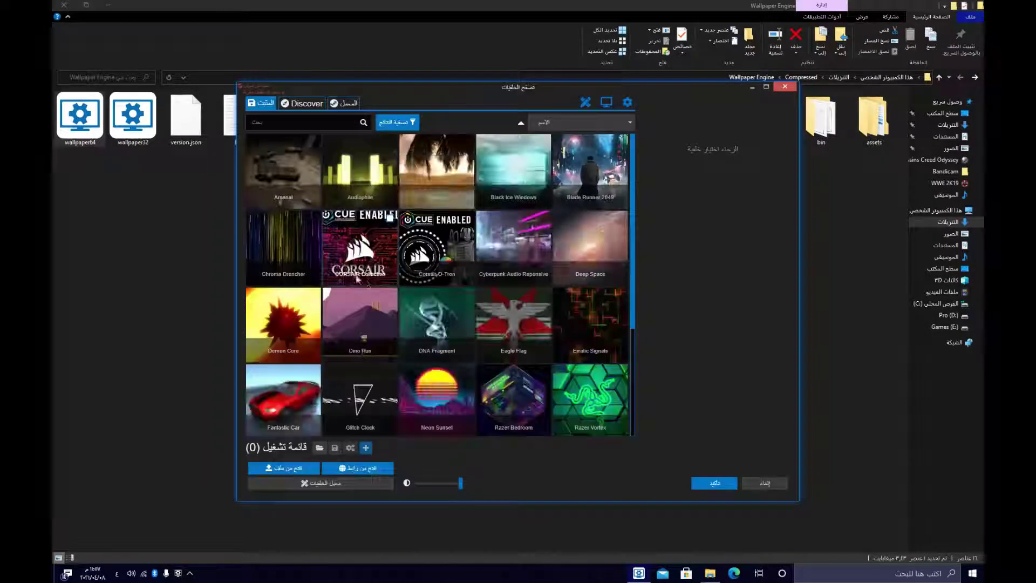
scroll(357, 276, down, 3)
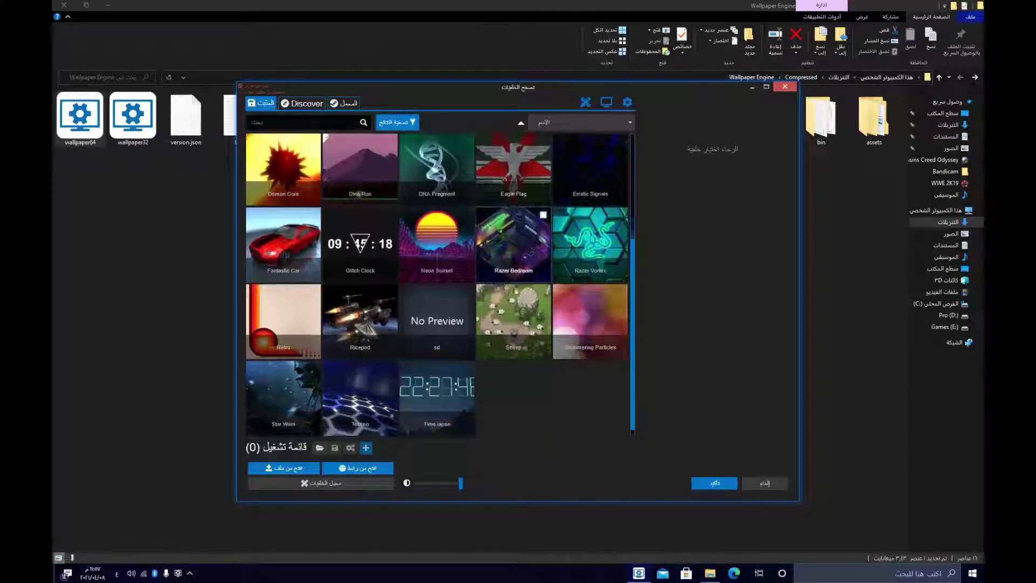
scroll(605, 427, up, 3)
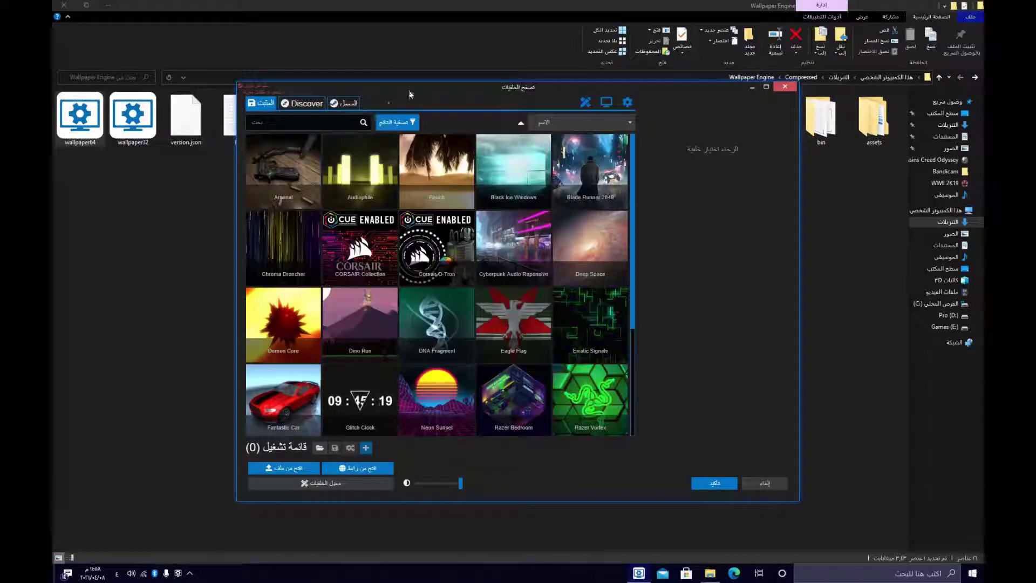
Clear the other windows from the desktop and reposition the wallpaper browser so the background around it is exposed
drag(406, 94, 294, 106)
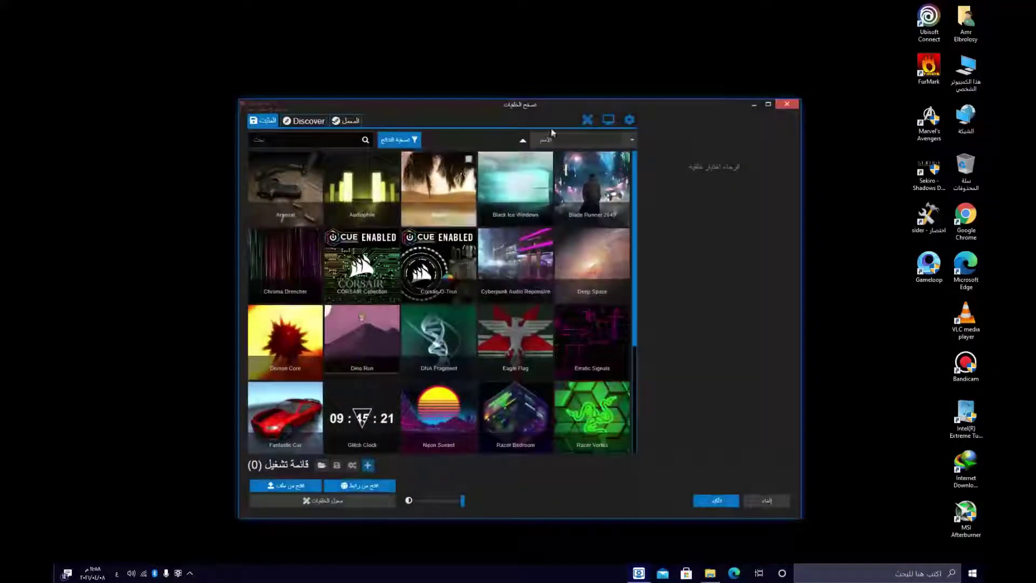
drag(533, 100, 427, 26)
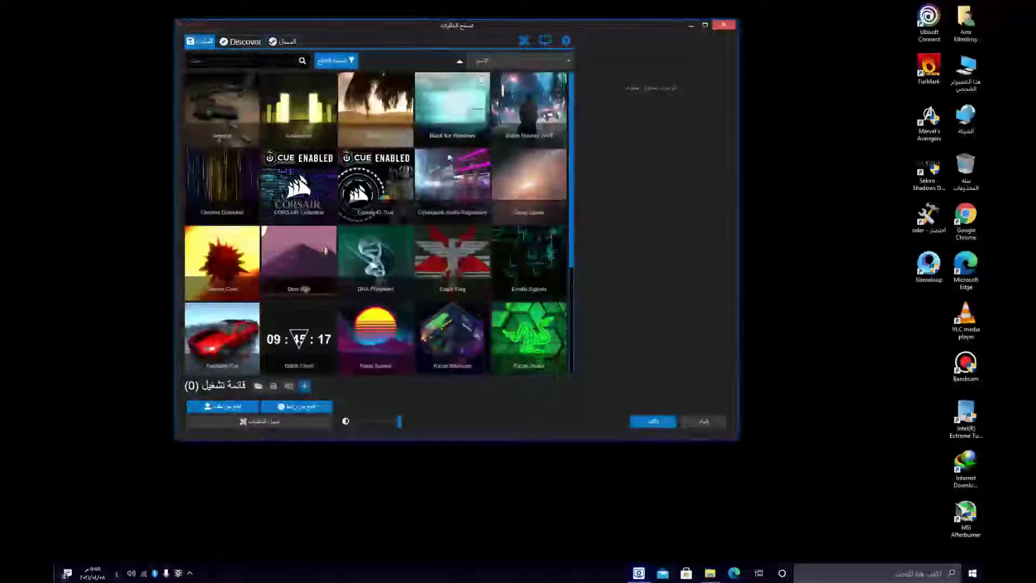
scroll(455, 297, down, 3)
scroll(455, 297, up, 3)
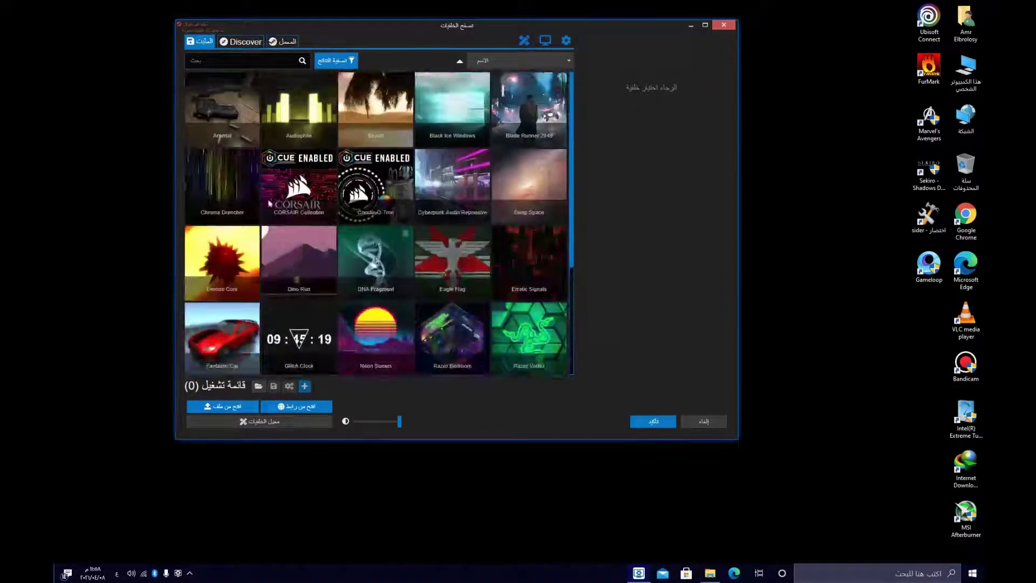
Apply the Arsenal wallpaper to the desktop and replace it with Audiophile
click(245, 103)
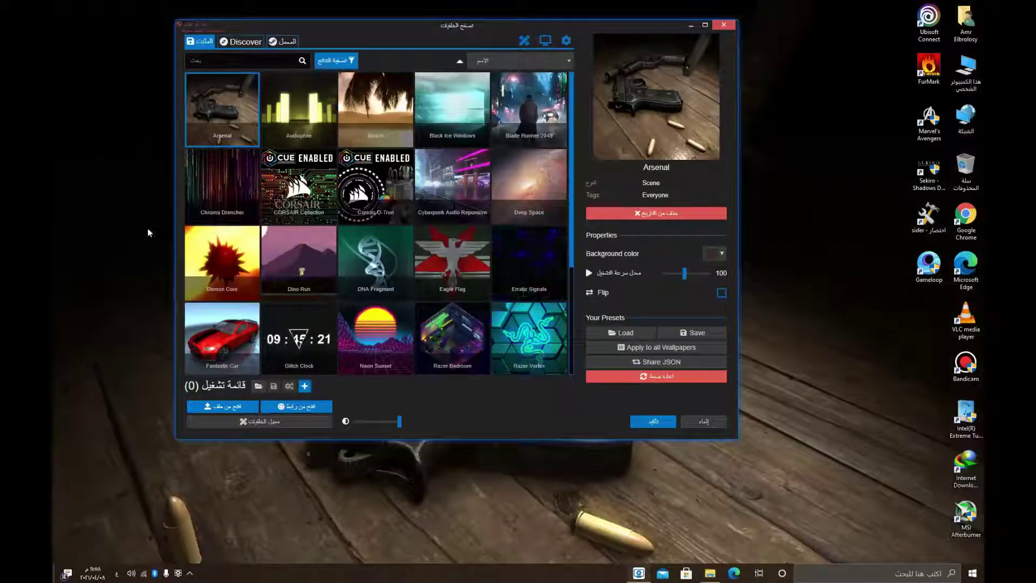
click(653, 420)
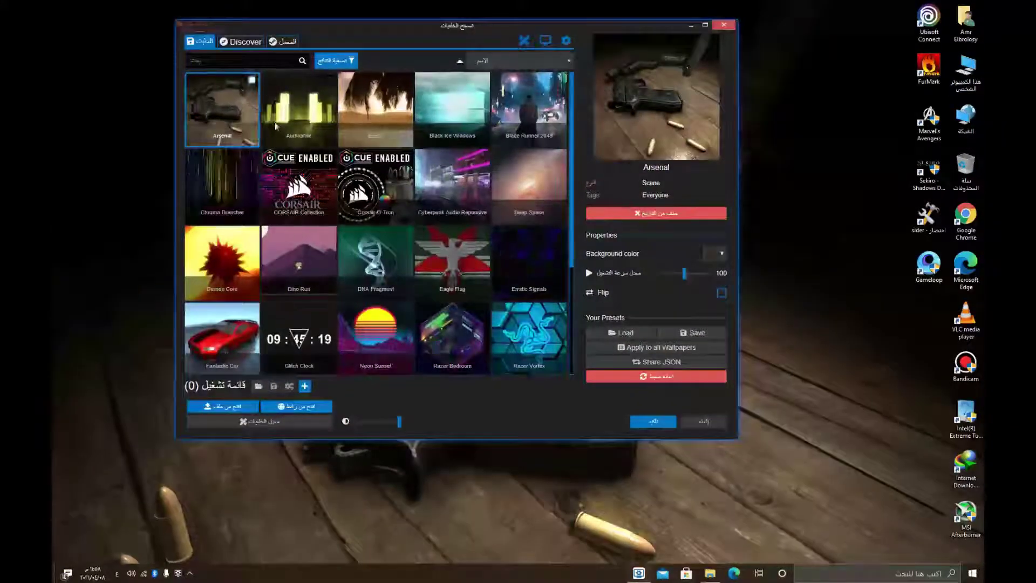
double_click(295, 130)
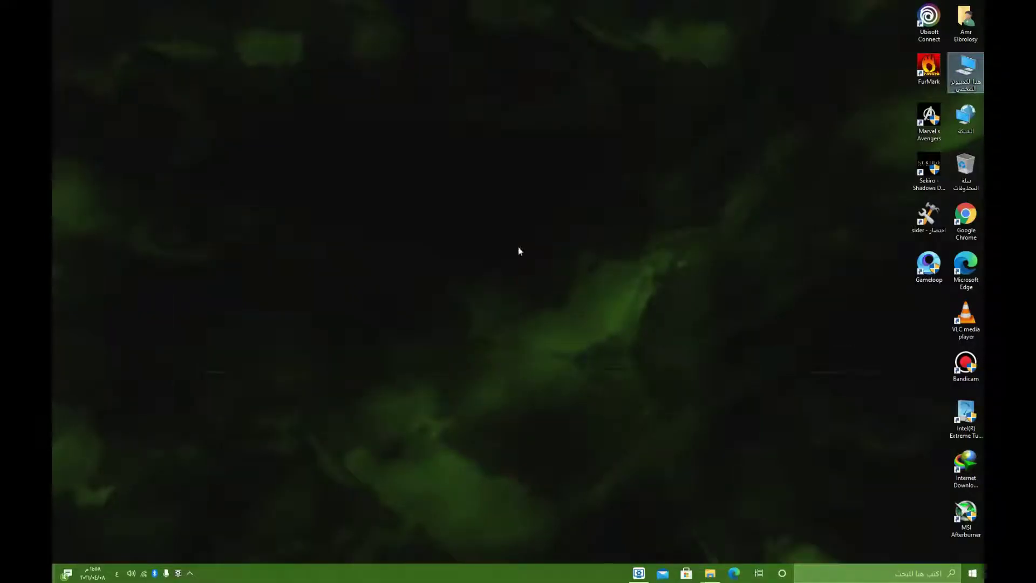
Return to the wallpaper browser, apply the Chroma Drencher wallpaper and try it out on the desktop
key(alt+Tab)
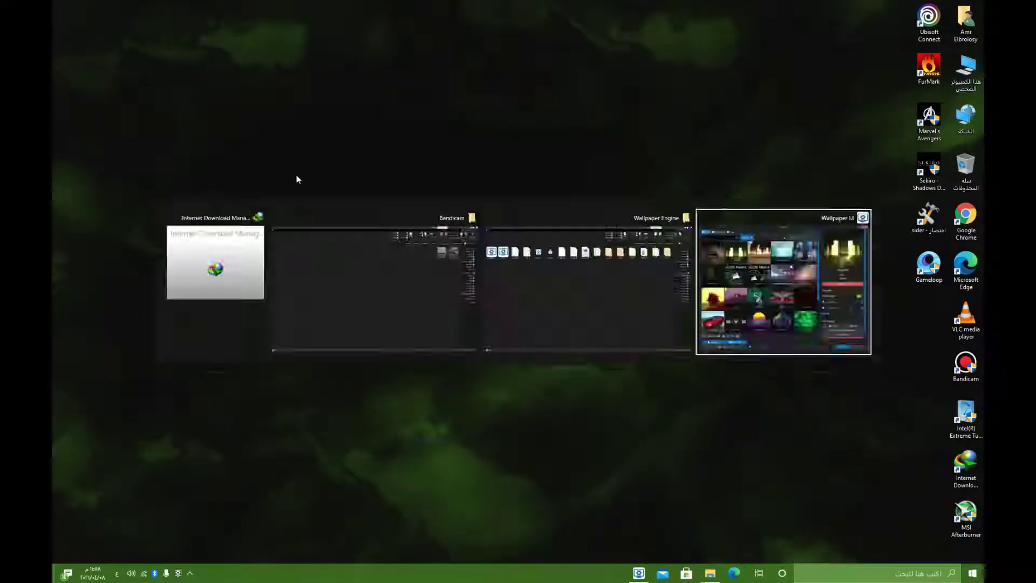
double_click(221, 184)
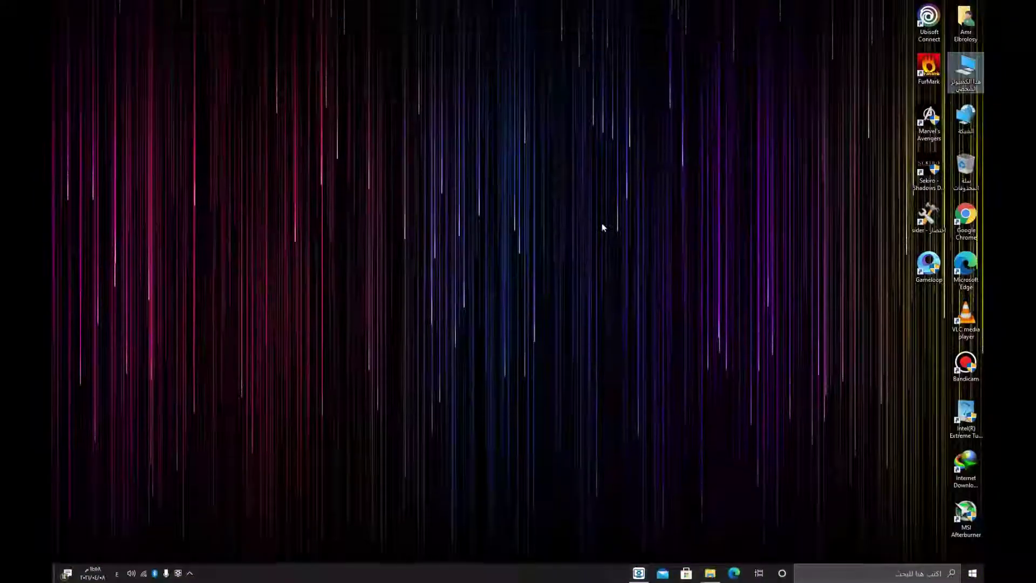
drag(629, 99, 386, 268)
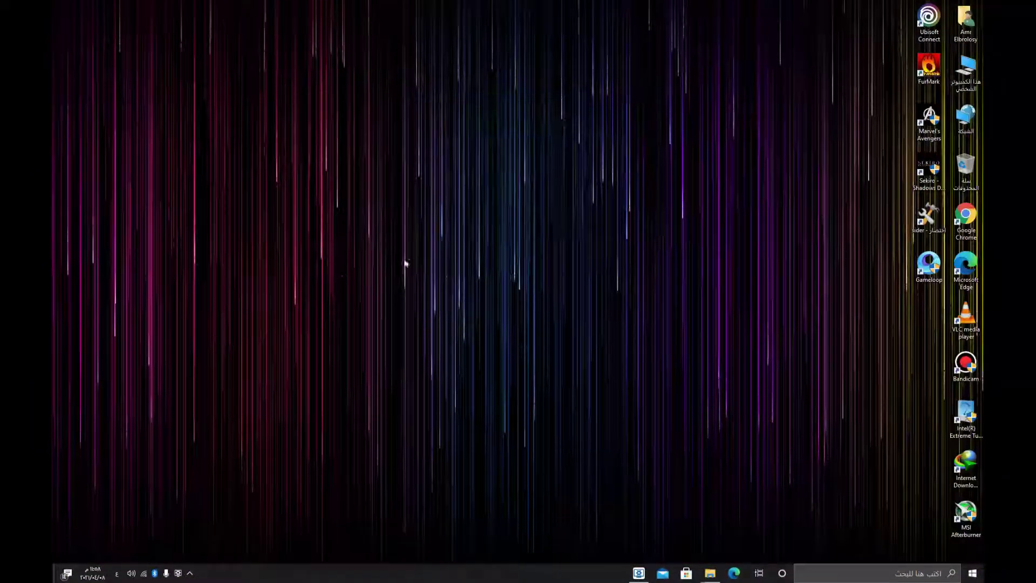
right_click(380, 235)
click(435, 293)
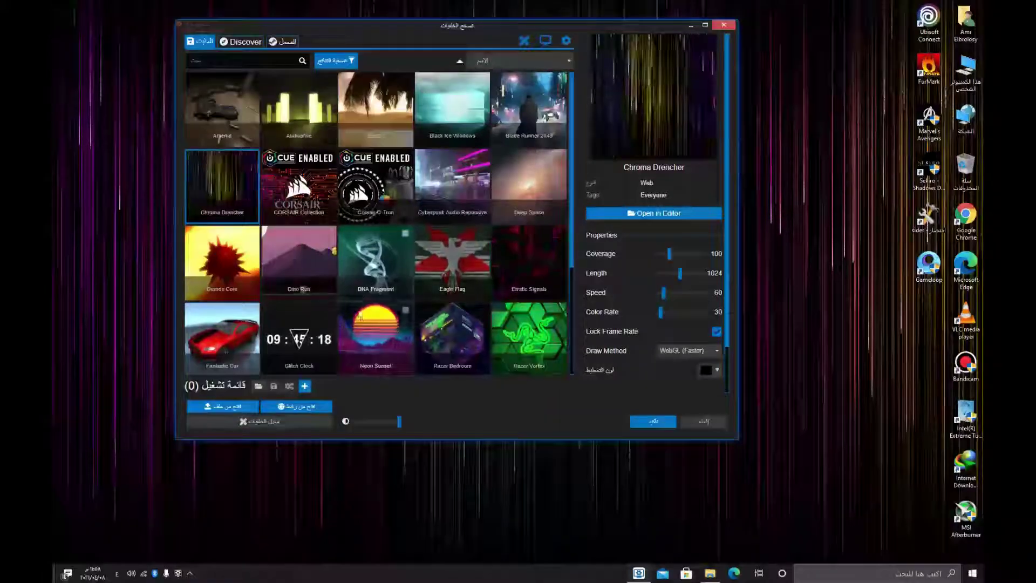
Apply the Neon Sunset wallpaper and view it on the desktop
scroll(380, 232, down, 2)
click(380, 229)
double_click(379, 228)
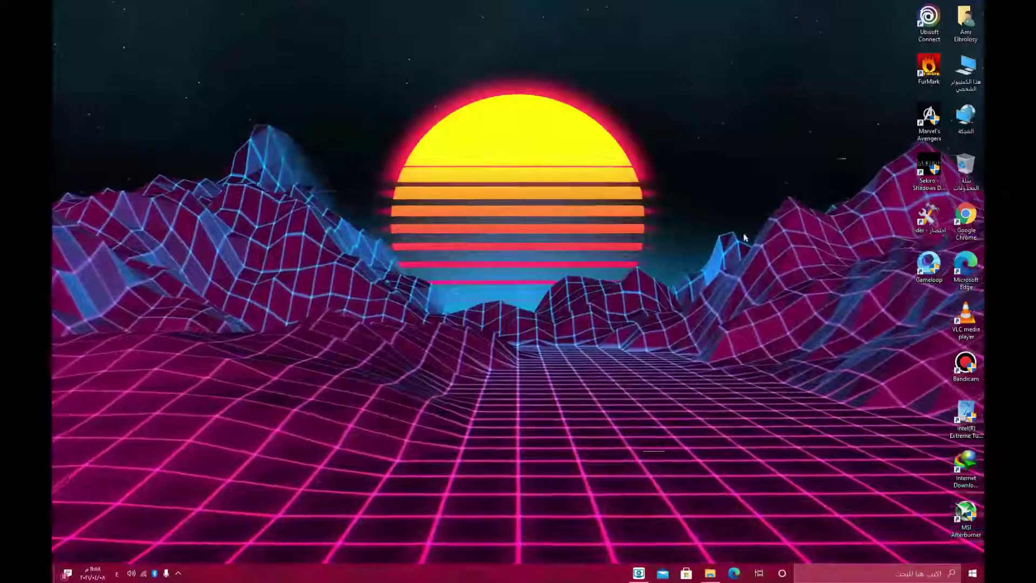
right_click(484, 273)
click(538, 331)
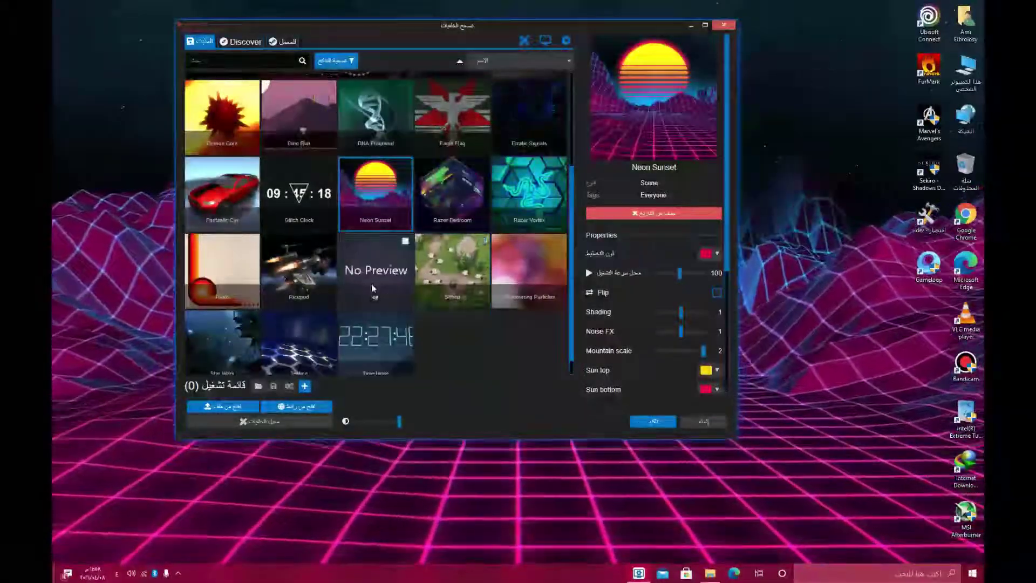
Look through the Neon Sunset properties and try a playback speed of 200
scroll(660, 300, down, 2)
scroll(661, 301, down, 1)
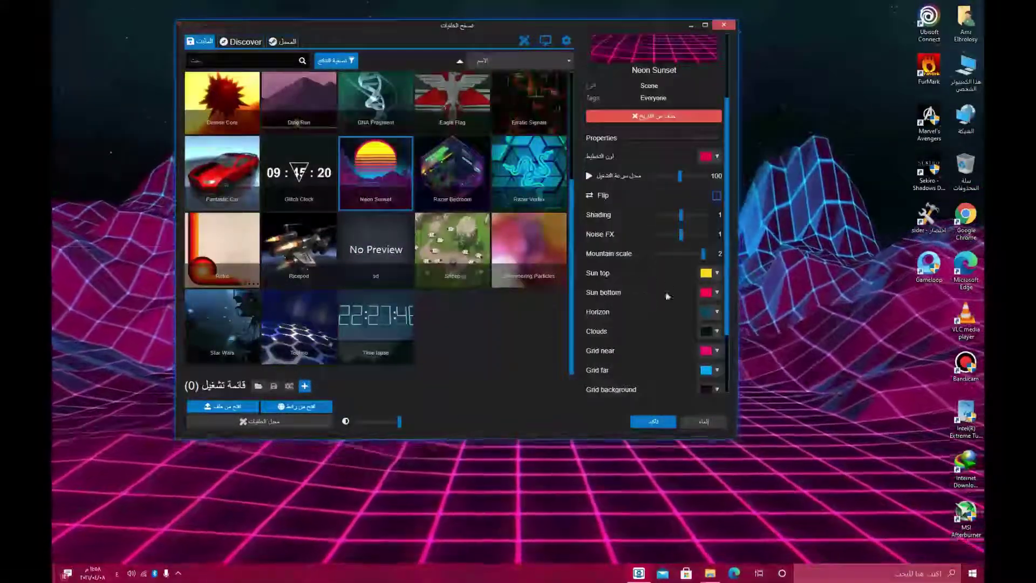
scroll(659, 233, up, 3)
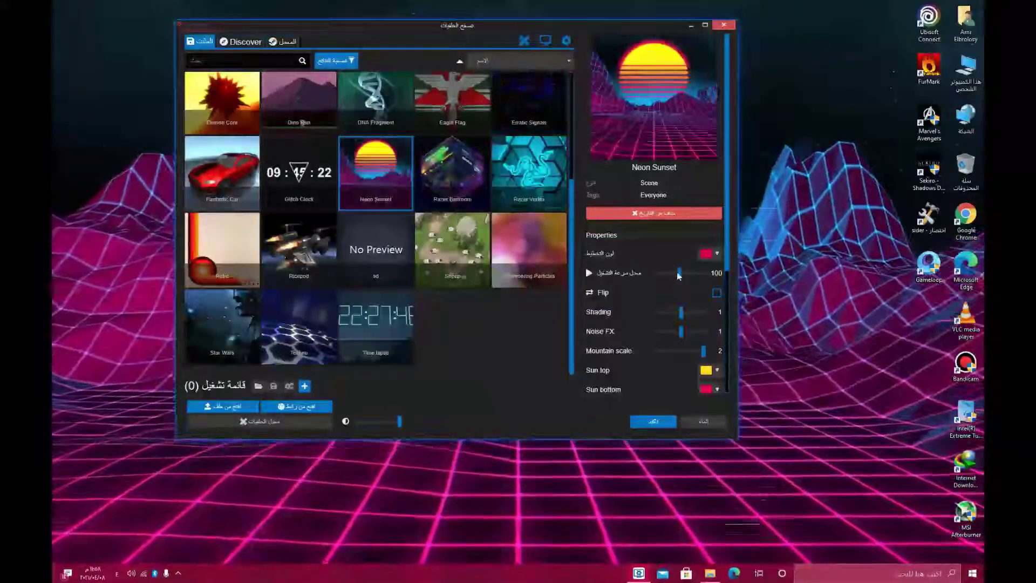
drag(680, 273, 661, 273)
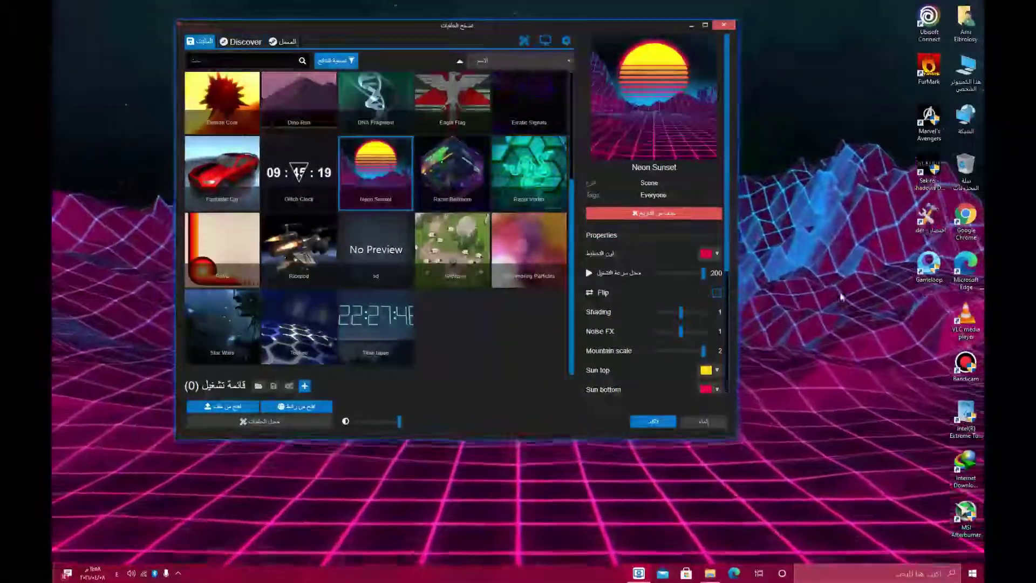
Move the wallpaper browser aside, and set Neon Sunset's playback speed to 98 and its Shading to 0
drag(538, 39, 314, 52)
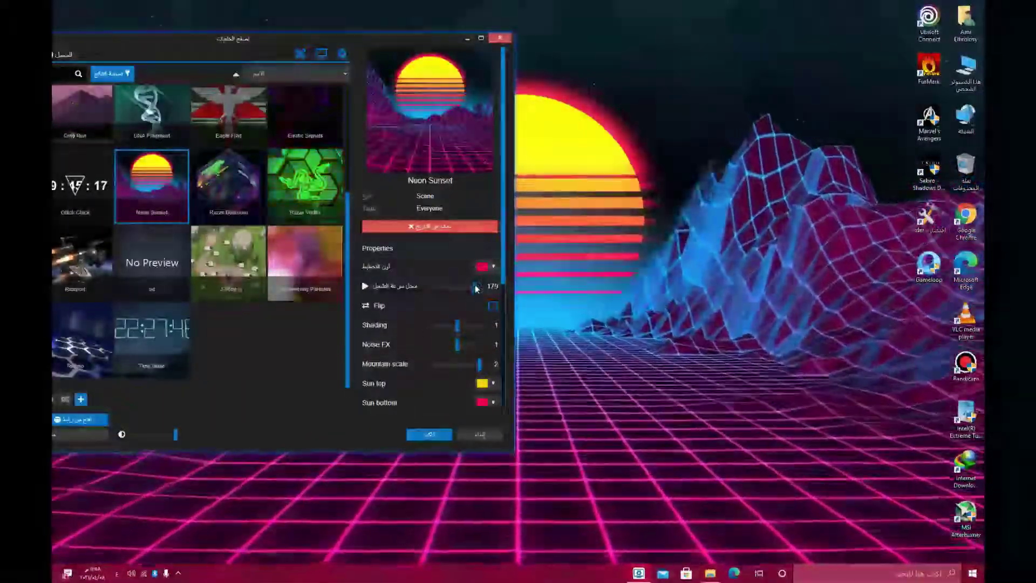
drag(479, 285, 372, 295)
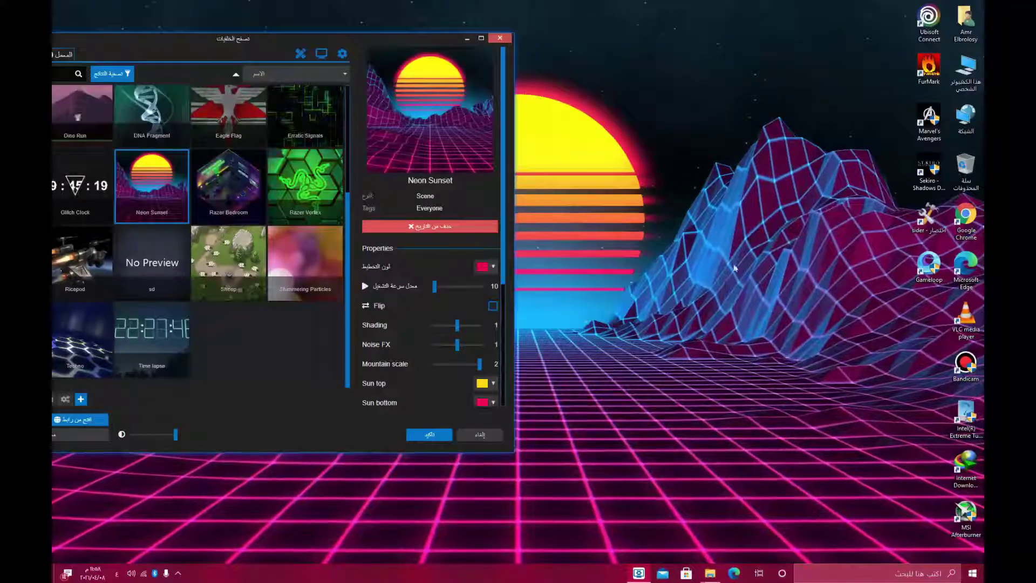
mouse_move(435, 286)
mouse_down()
mouse_move(480, 286)
mouse_move(455, 297)
mouse_up()
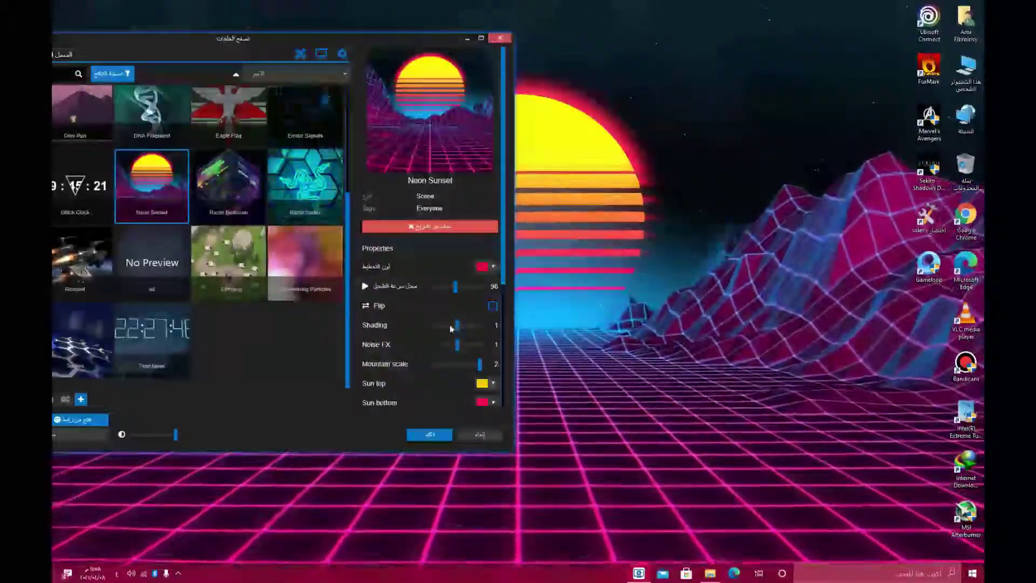
mouse_move(457, 330)
mouse_down()
mouse_move(523, 325)
mouse_move(315, 328)
mouse_up()
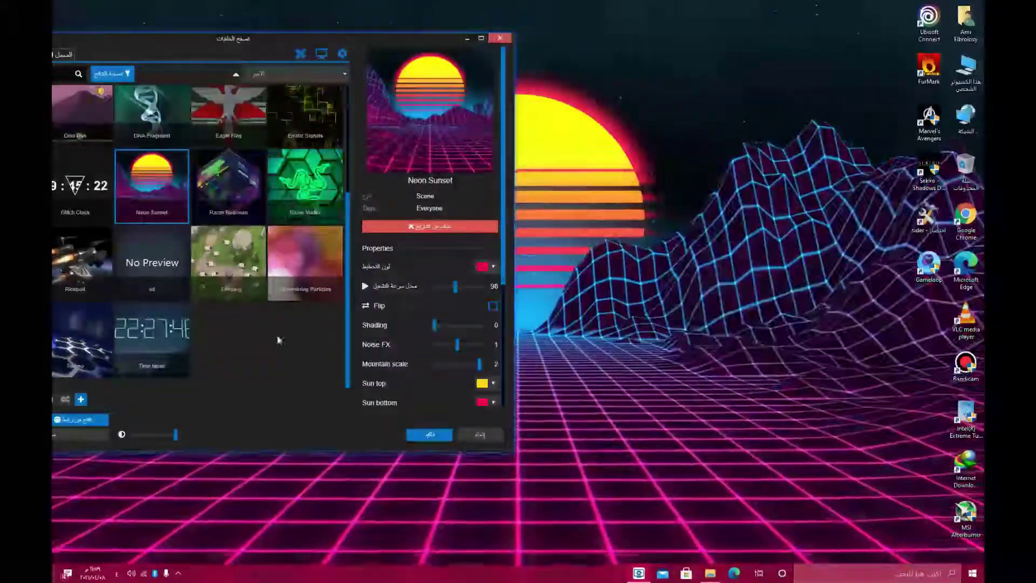
Set Neon Sunset's Shading to 1, and try adjusting its Noise FX and Mountain scale
click(458, 326)
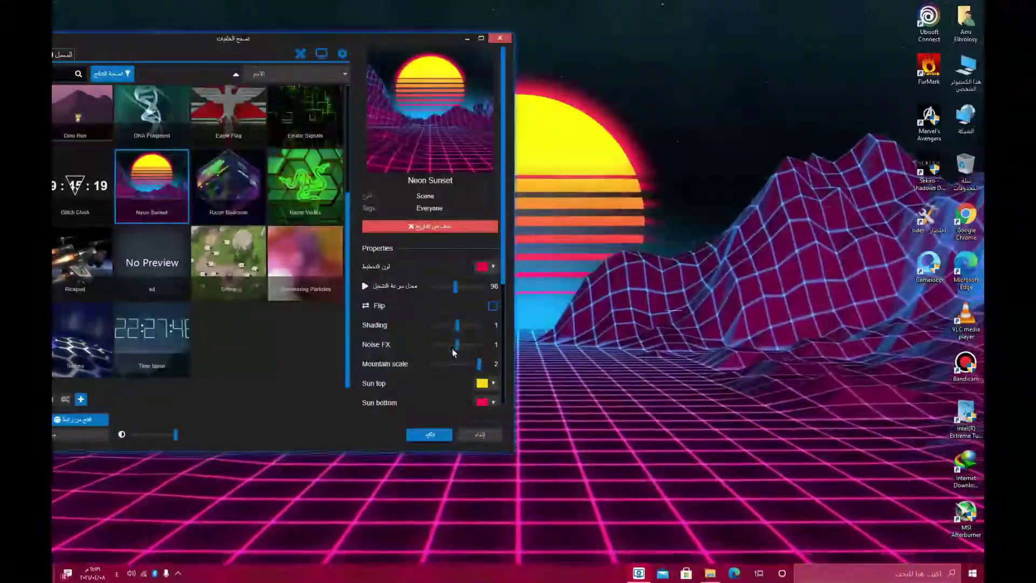
mouse_move(457, 345)
mouse_down()
mouse_move(434, 345)
mouse_move(456, 356)
mouse_up()
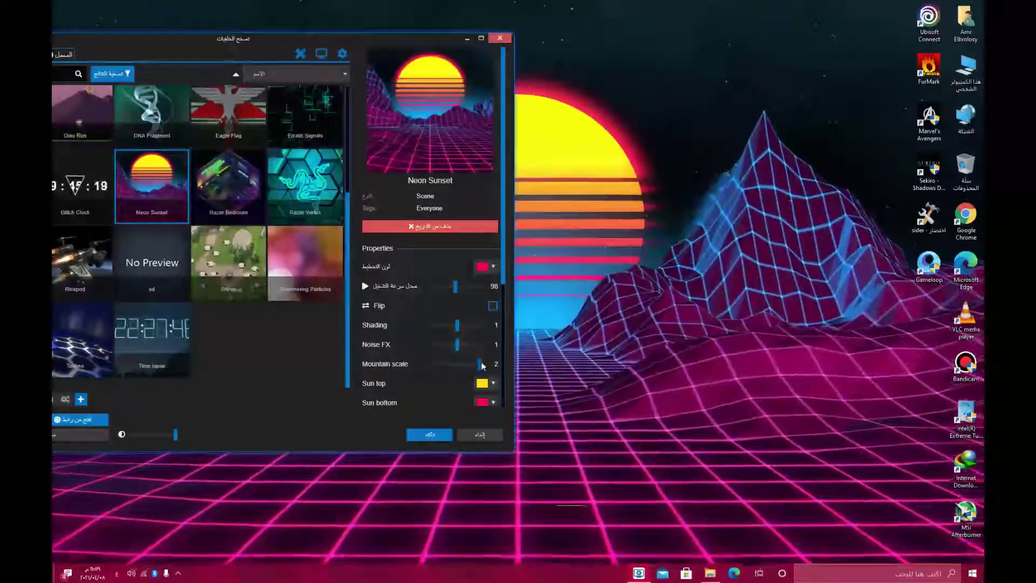
mouse_move(481, 366)
mouse_down()
mouse_move(418, 365)
mouse_move(479, 365)
mouse_up()
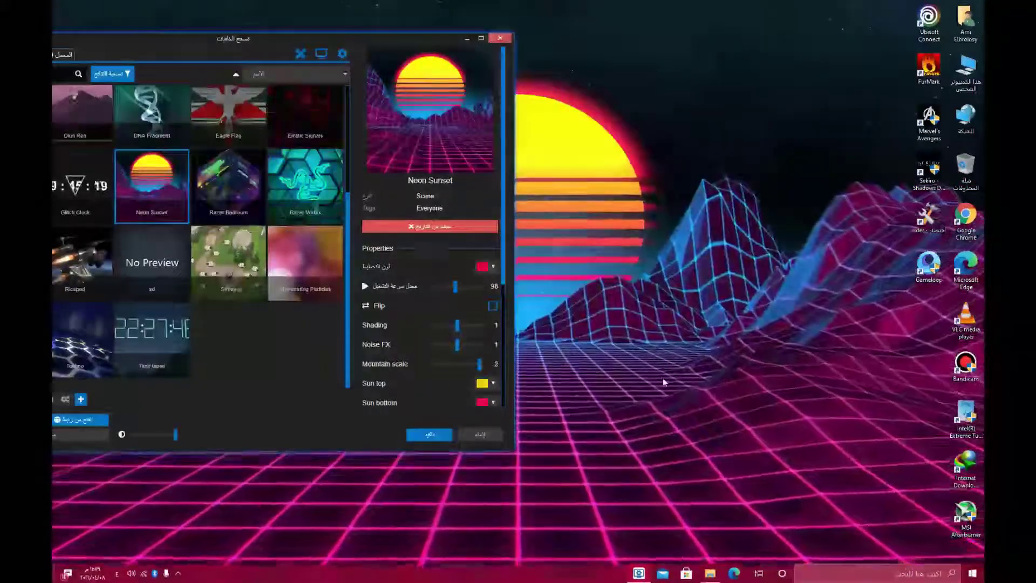
mouse_move(480, 364)
mouse_down()
mouse_move(471, 364)
mouse_move(480, 364)
mouse_up()
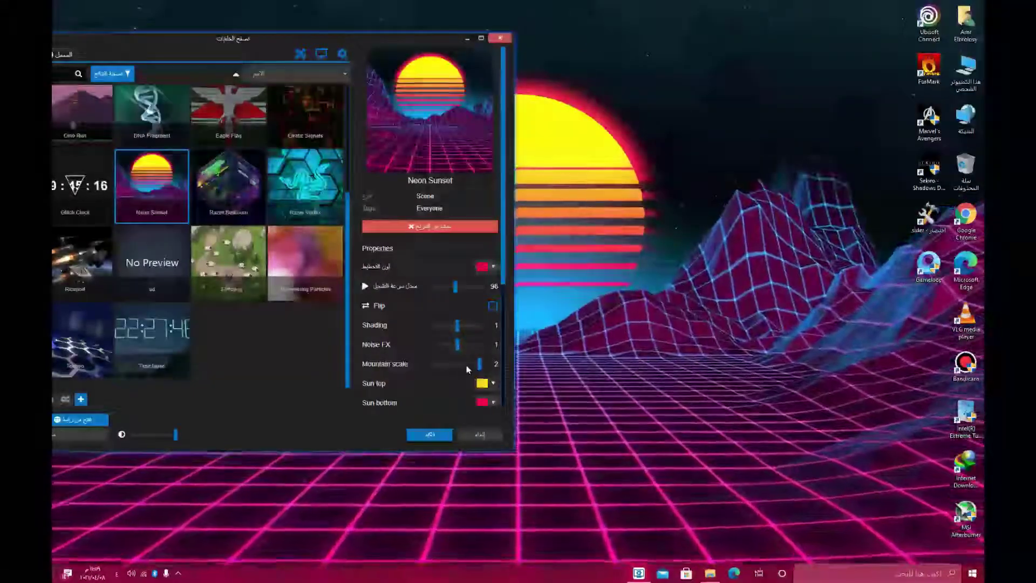
Try out a darker yellow shade for Neon Sunset's Sun top colour and close the colour picker
scroll(480, 372, down, 1)
click(487, 336)
click(458, 381)
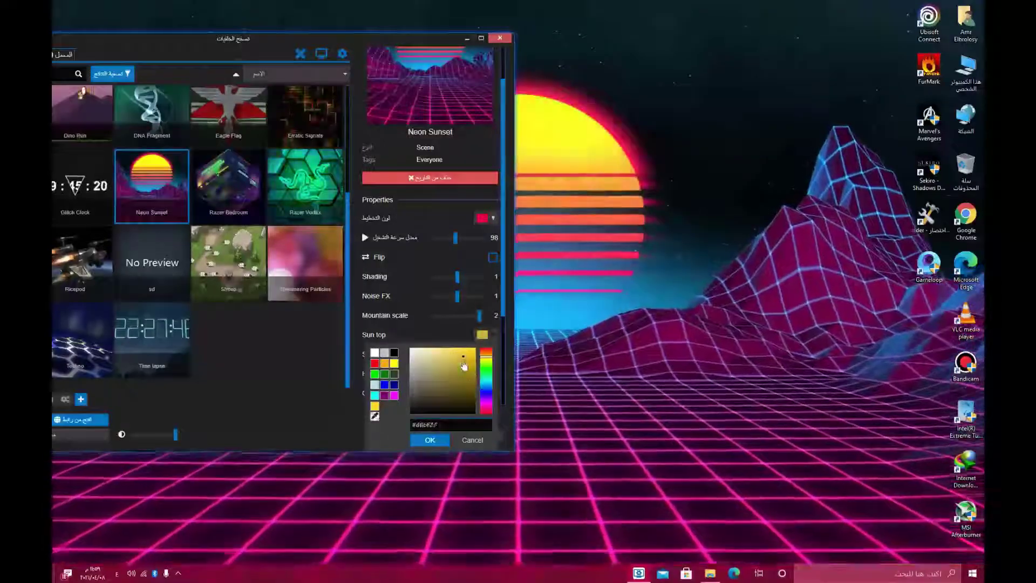
click(474, 381)
click(430, 439)
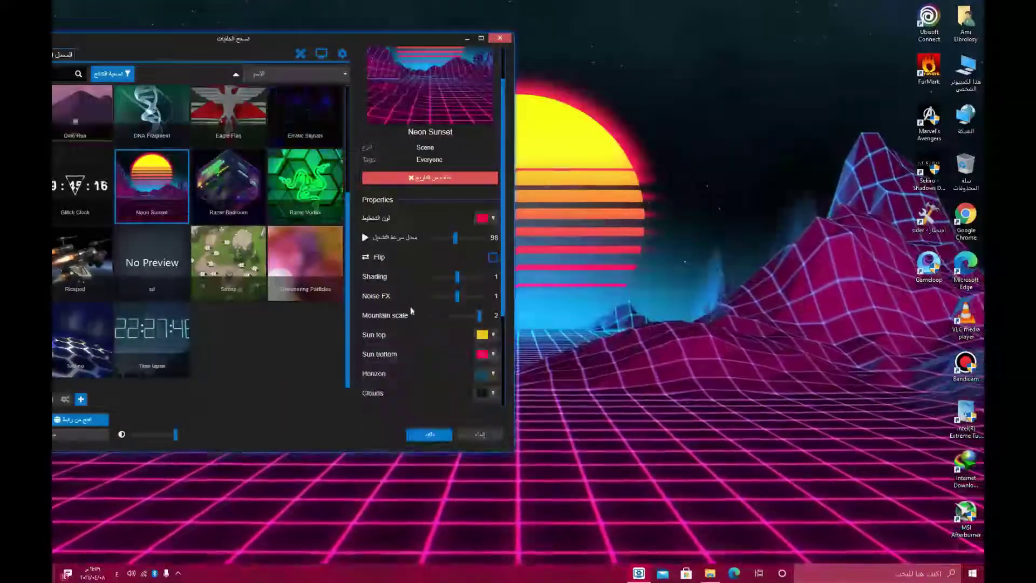
Reset all Neon Sunset properties to their defaults, reposition the wallpaper browser and confirm the wallpaper
scroll(440, 378, down, 3)
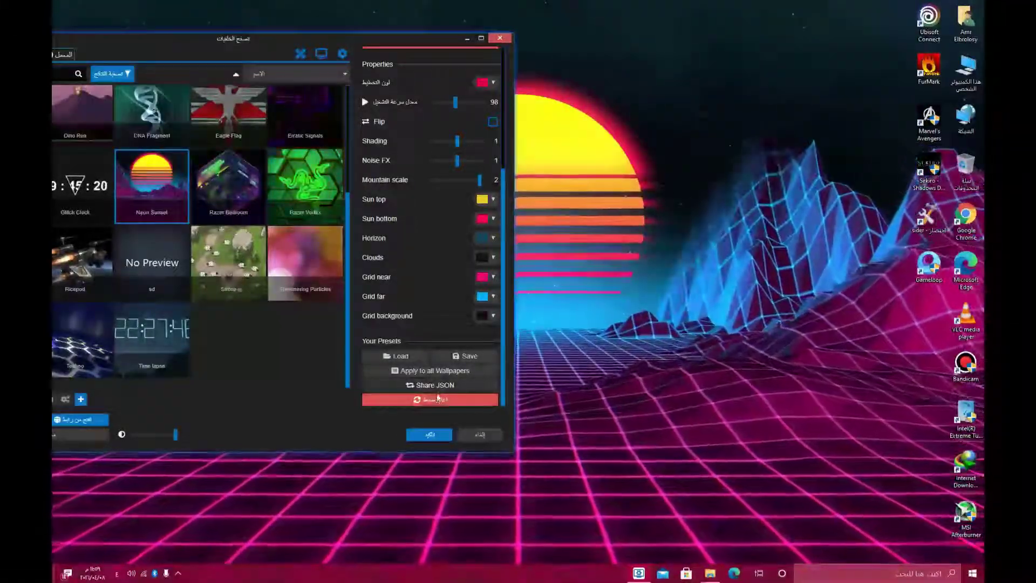
click(425, 399)
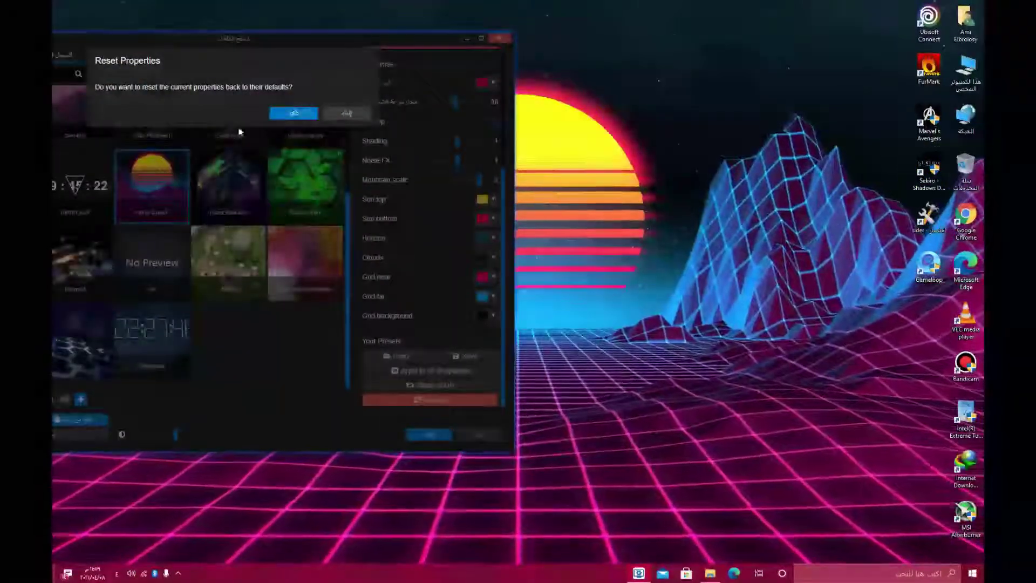
click(290, 116)
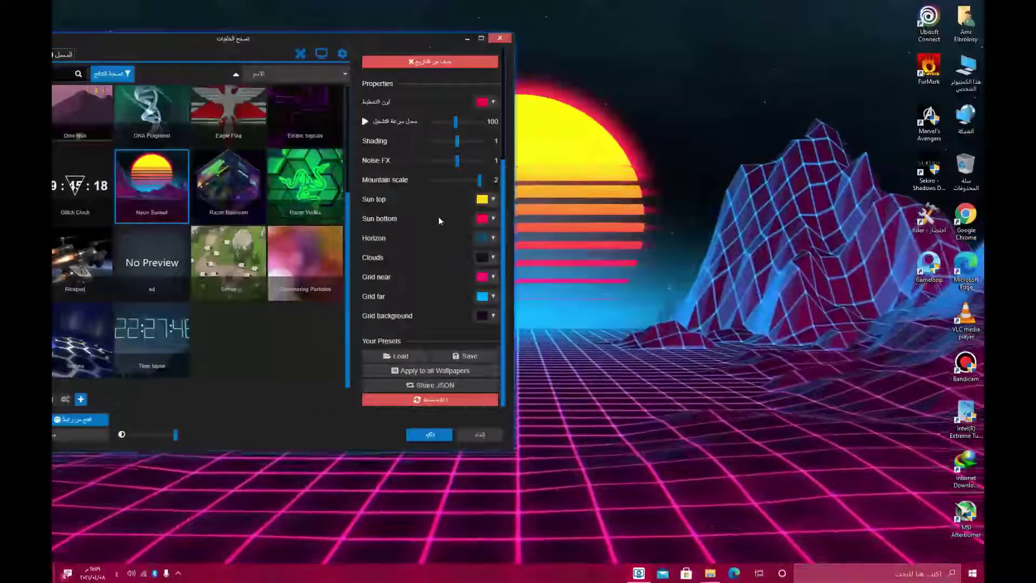
scroll(439, 220, up, 3)
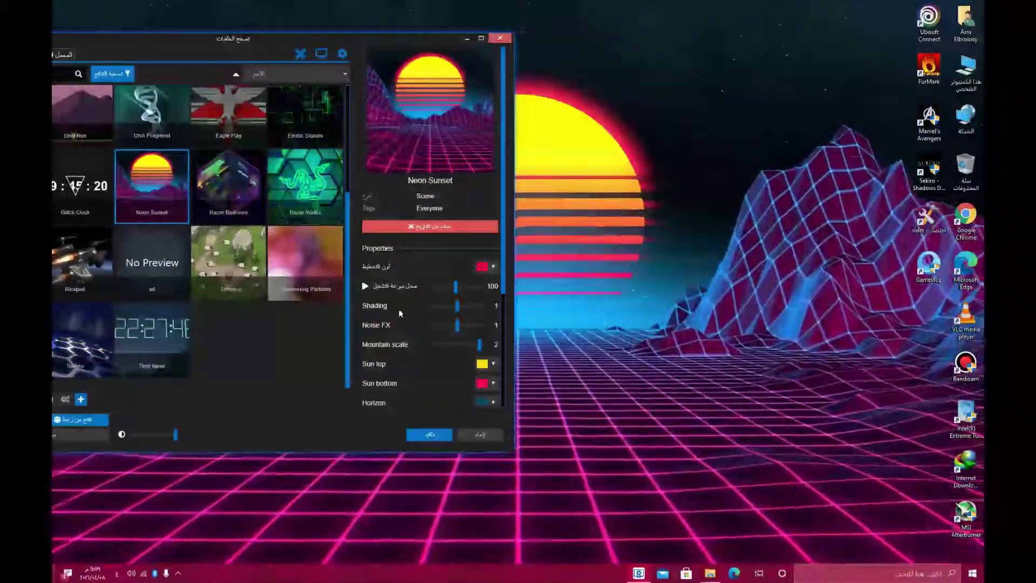
drag(352, 42, 416, 19)
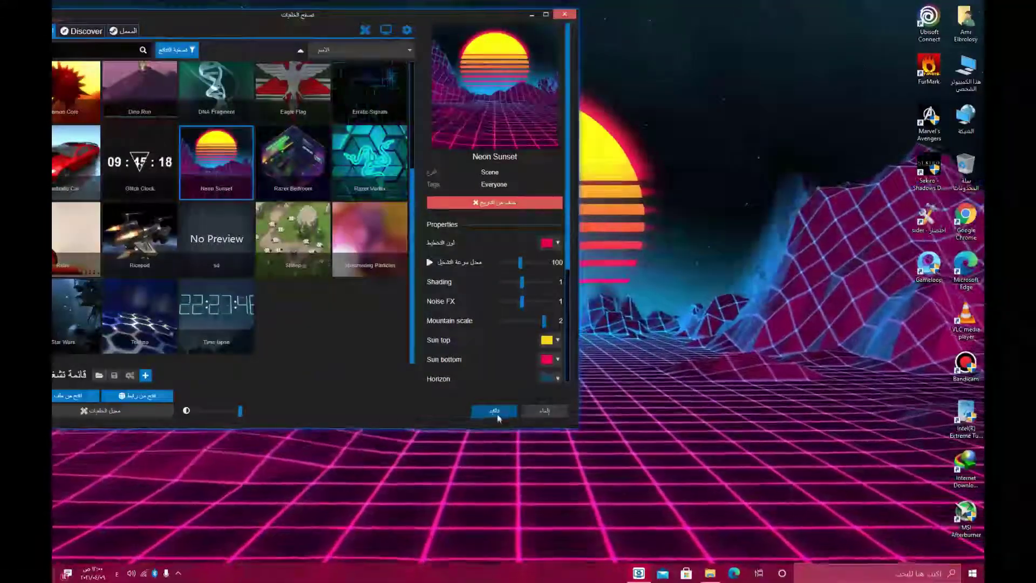
click(504, 413)
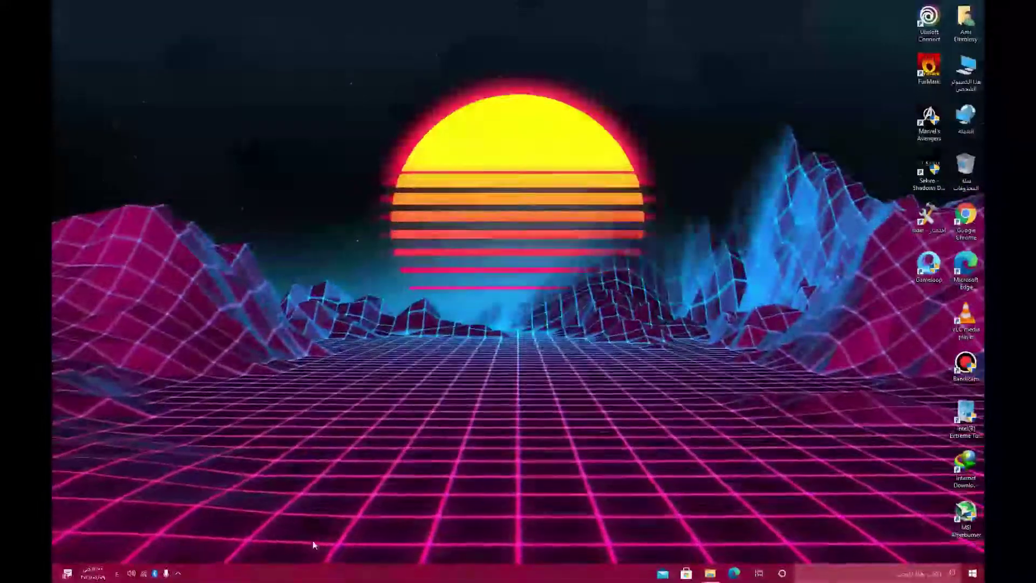
Reopen the wallpaper browser from the system tray, open the program settings and move the settings window over the wallpaper list
click(178, 573)
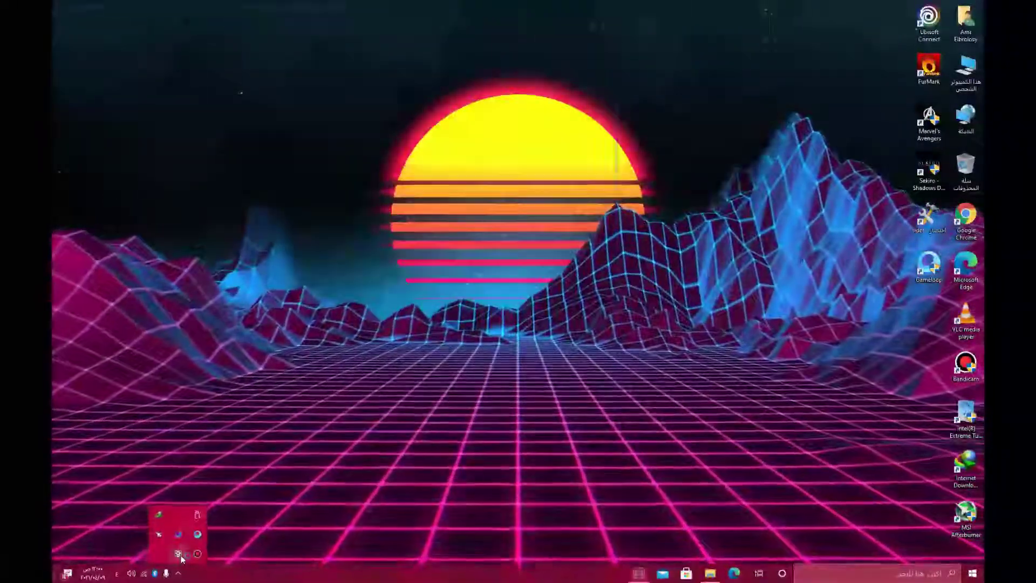
click(178, 553)
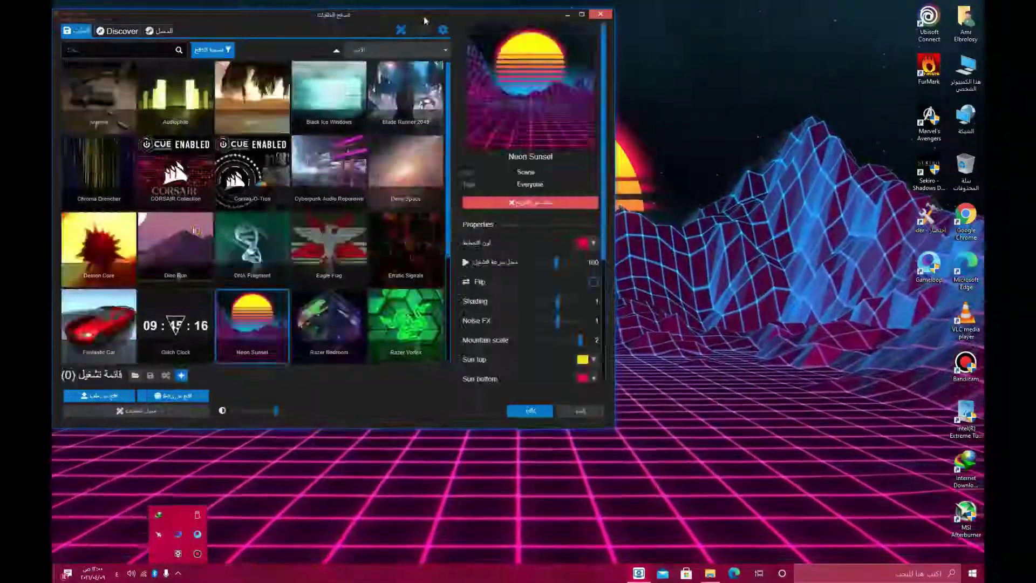
click(442, 31)
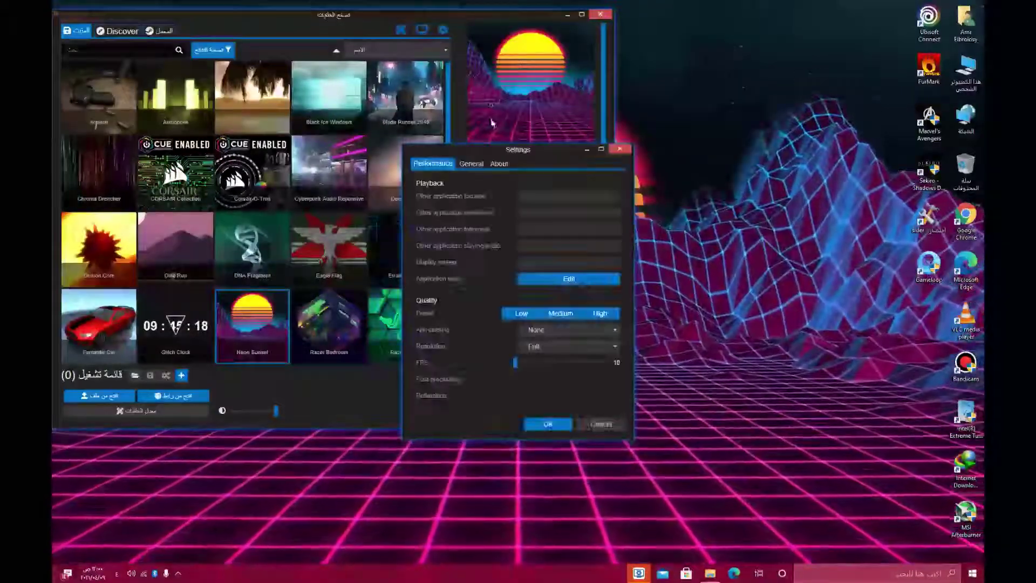
drag(505, 147, 386, 71)
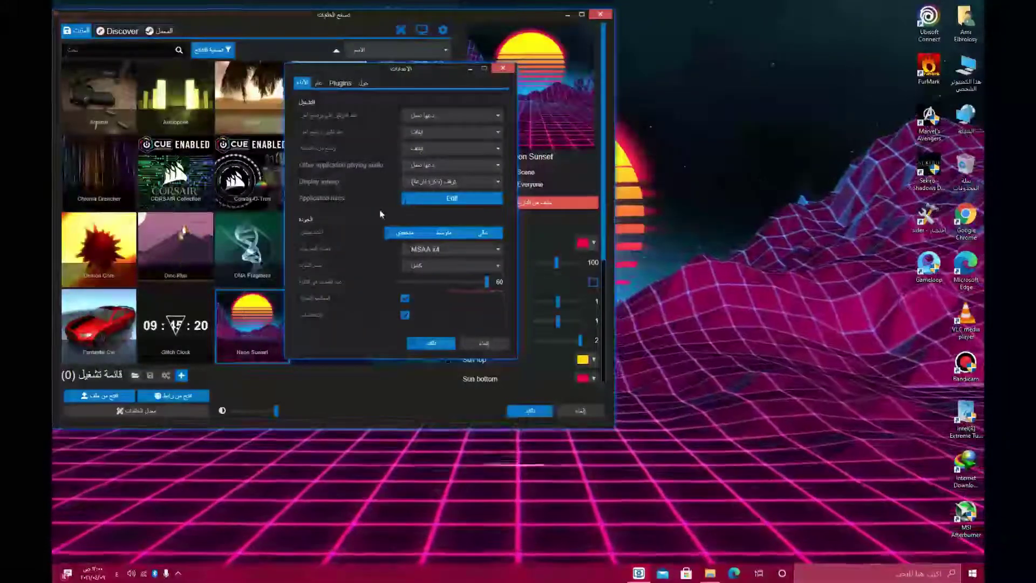
Try MSAA x2 and no anti-aliasing in the quality settings, and run the frame rate back up to 60
click(444, 249)
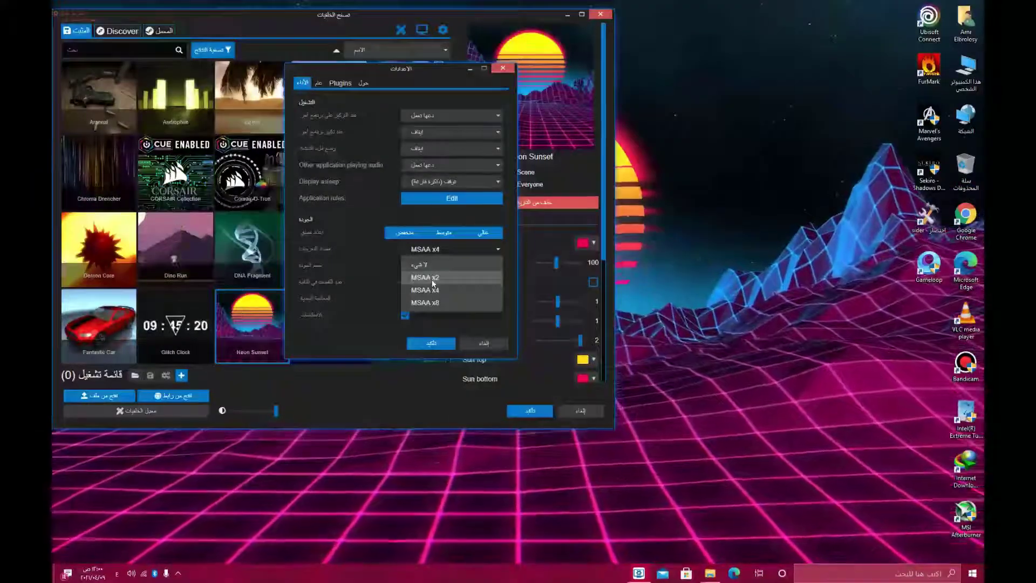
click(426, 278)
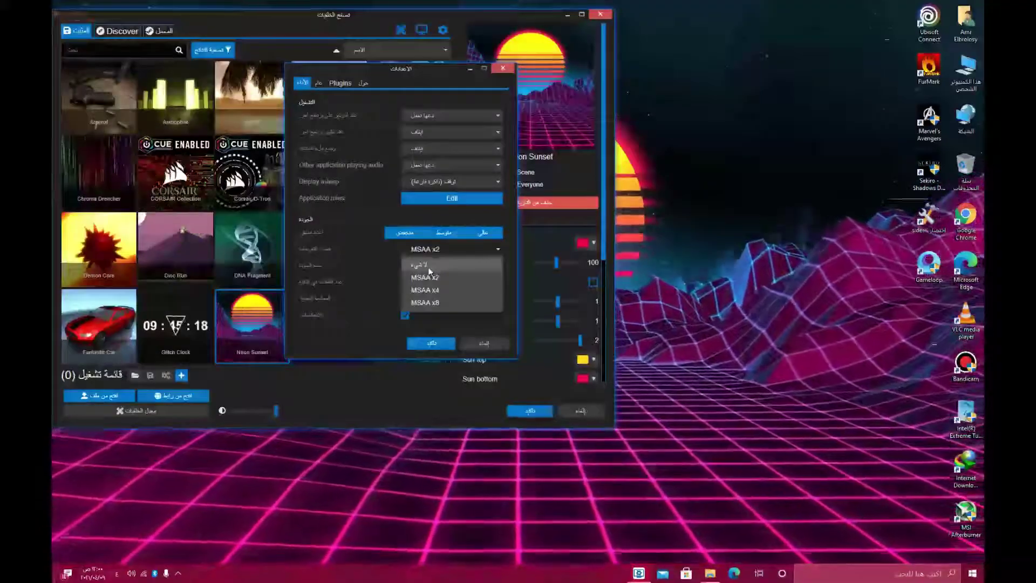
click(429, 267)
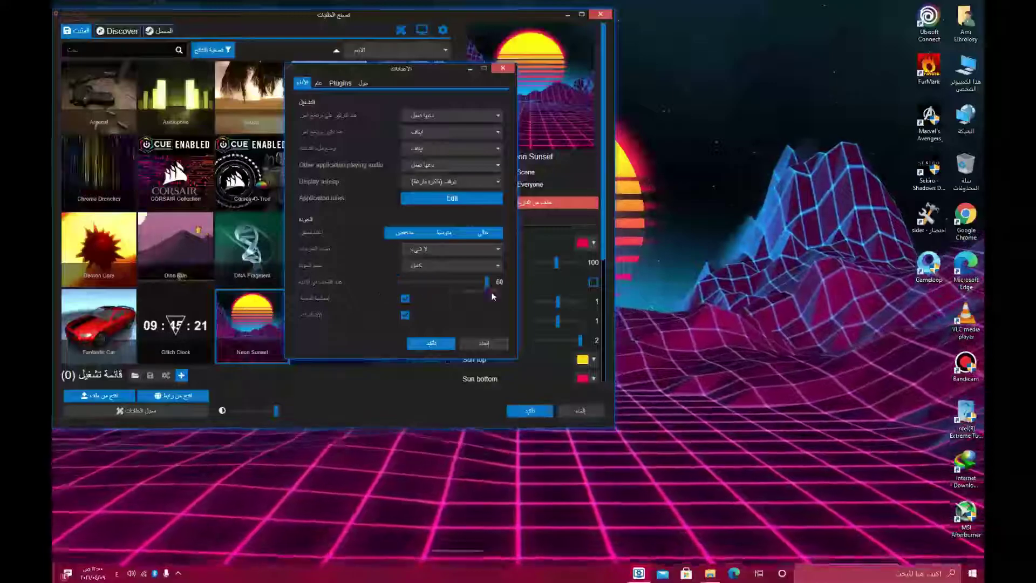
drag(434, 290, 511, 292)
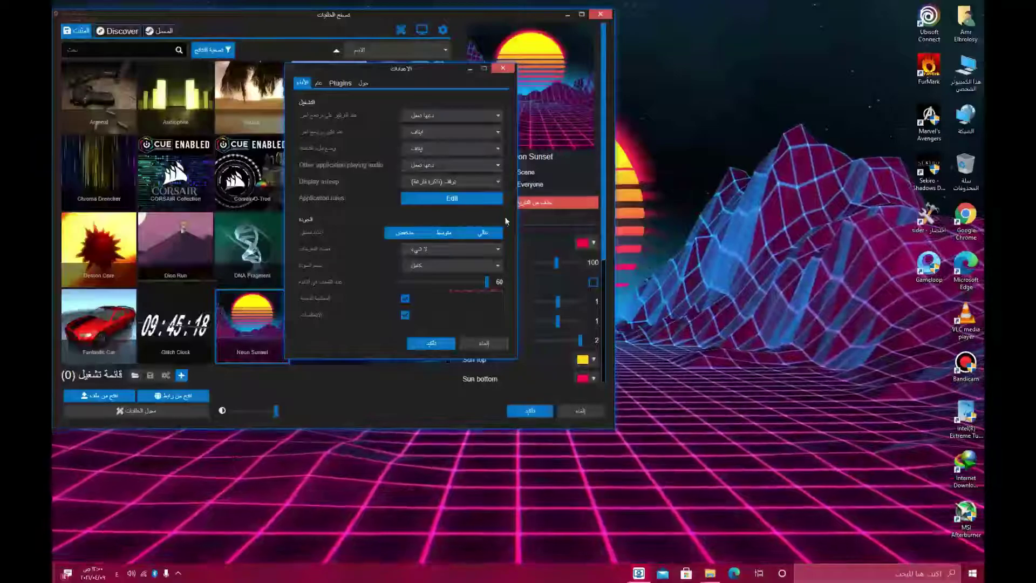
Look through the general settings, including the automatic startup, language, appearance, media and advanced options
click(319, 82)
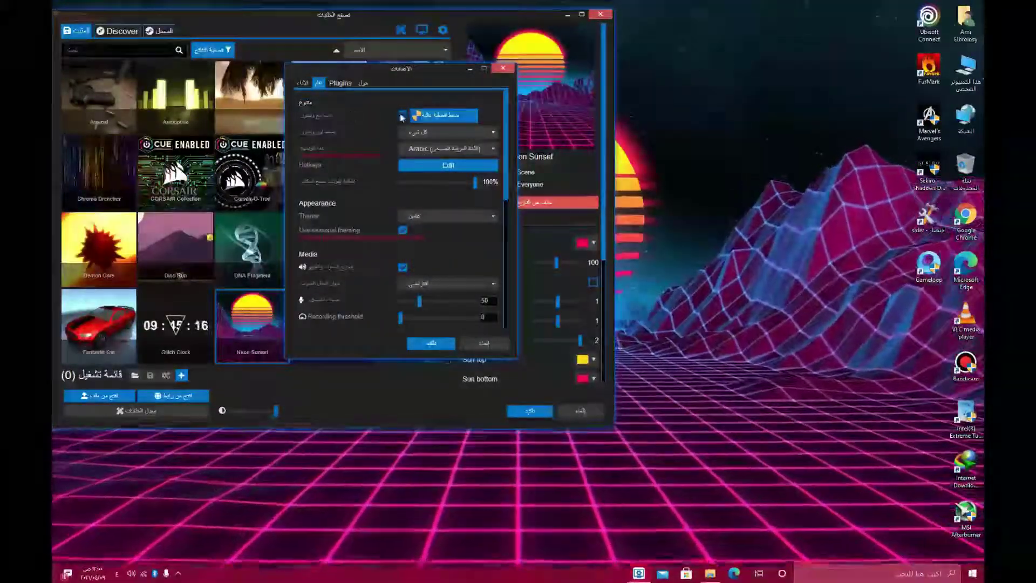
click(402, 115)
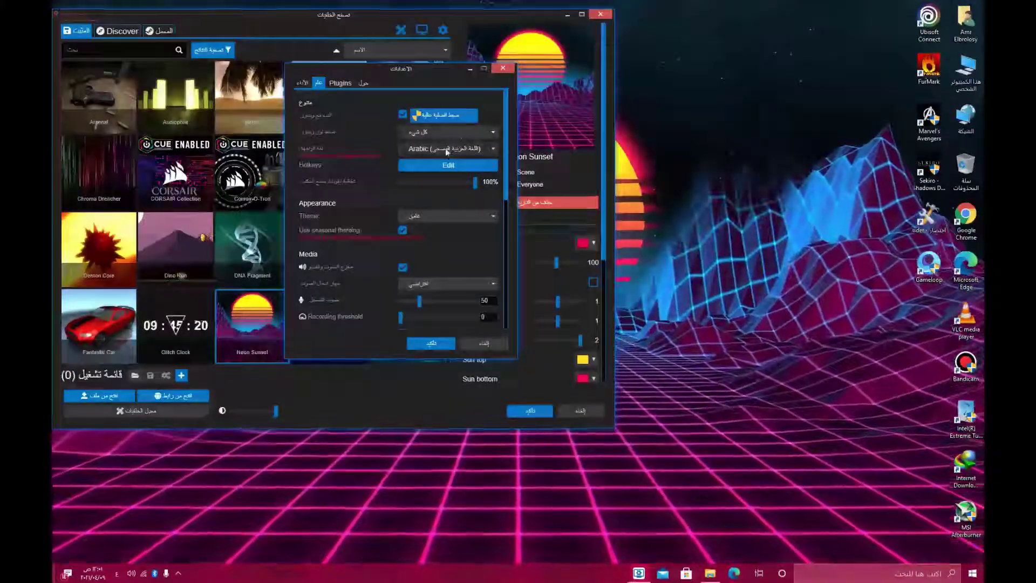
scroll(388, 205, down, 5)
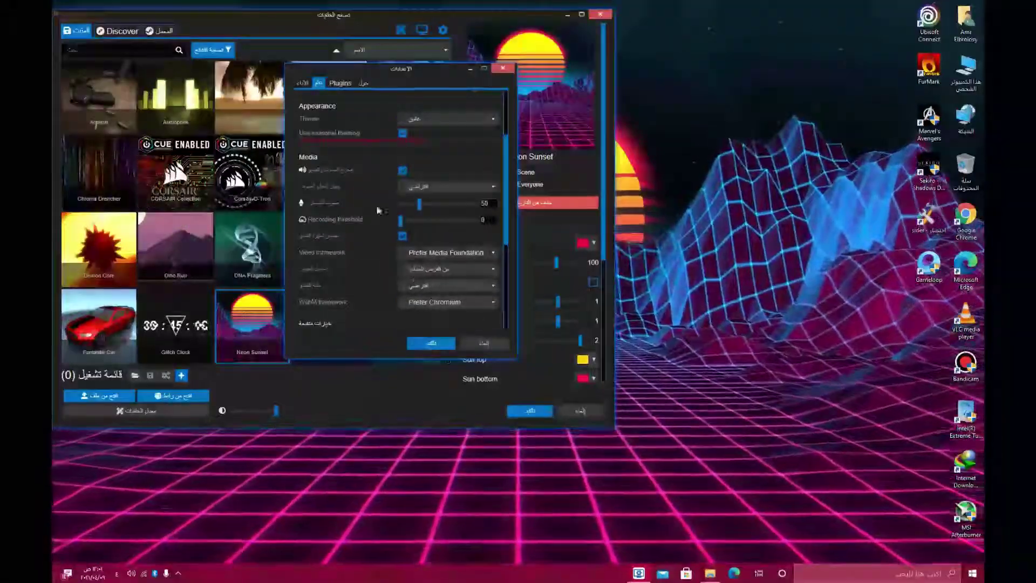
scroll(374, 154, up, 4)
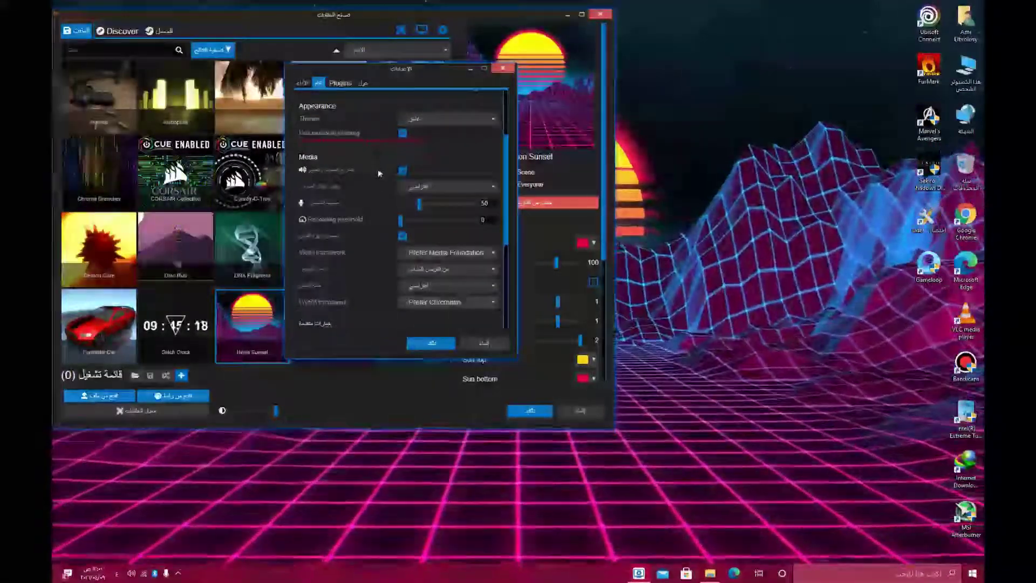
scroll(368, 187, down, 3)
scroll(368, 190, down, 3)
scroll(378, 171, up, 5)
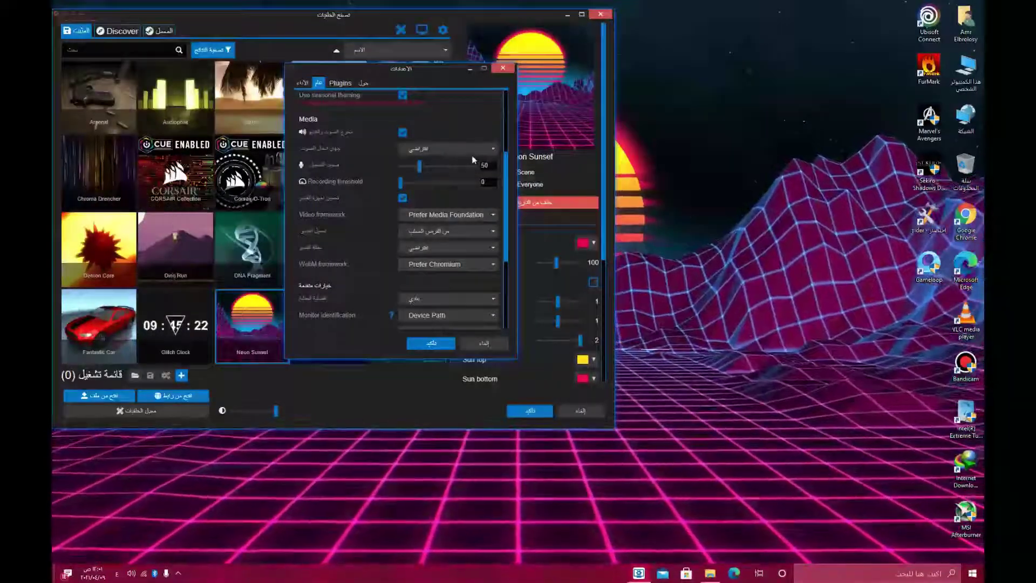
Check the plugins, about and performance settings, and close the settings without saving
click(339, 83)
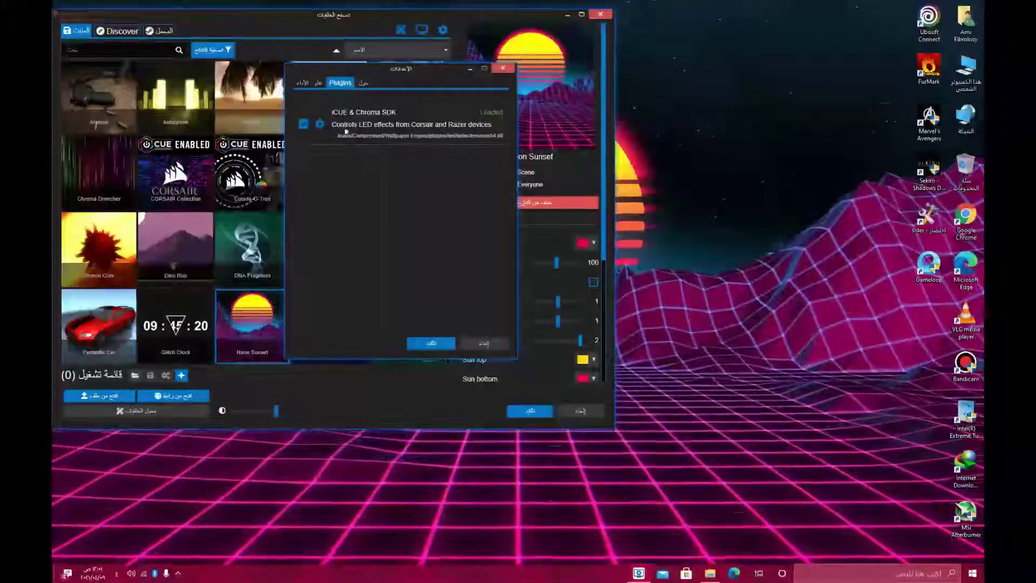
click(363, 85)
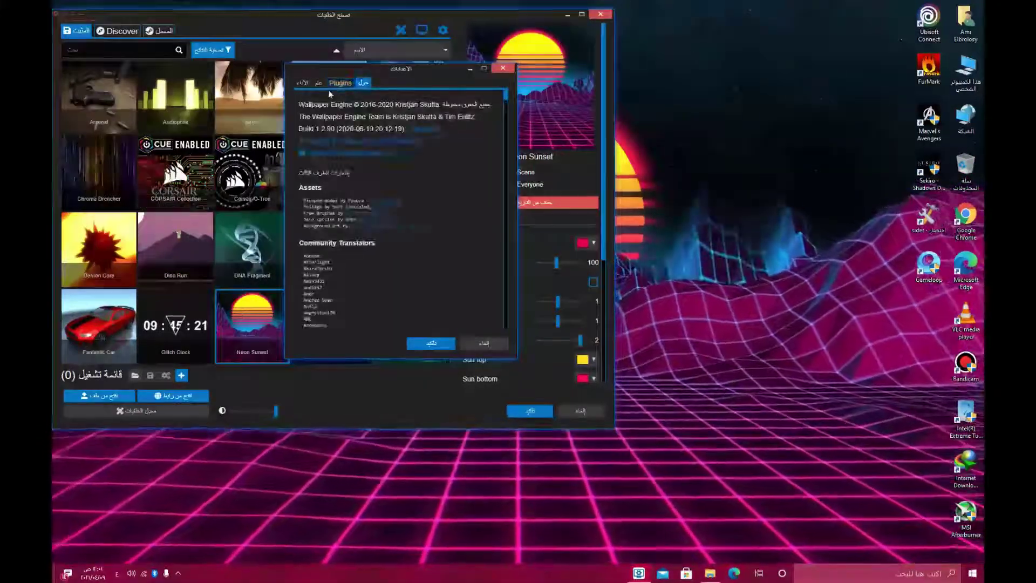
click(301, 84)
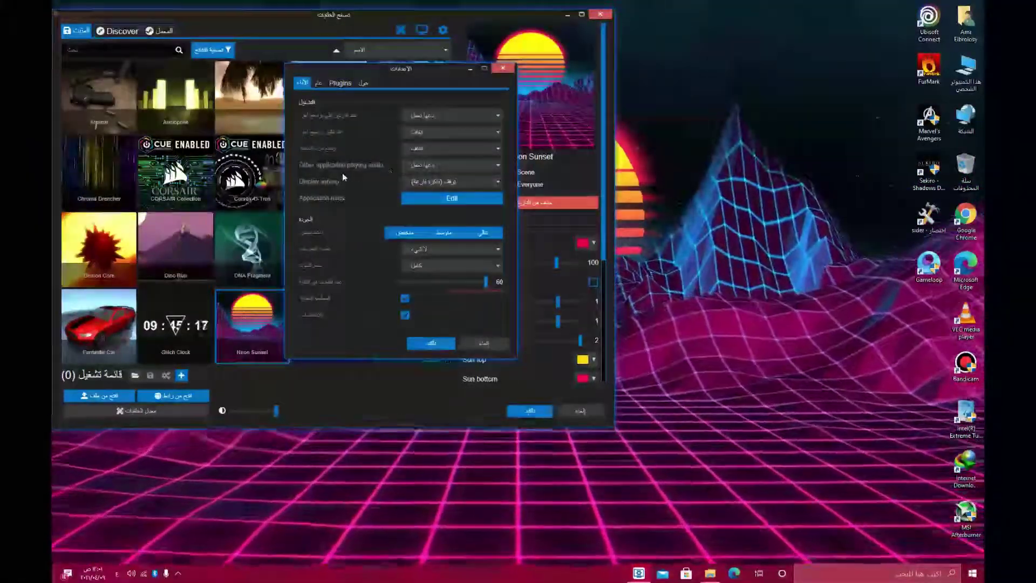
click(465, 346)
Browse the installed wallpapers and start a playlist with Neon Sunset
scroll(309, 221, down, 3)
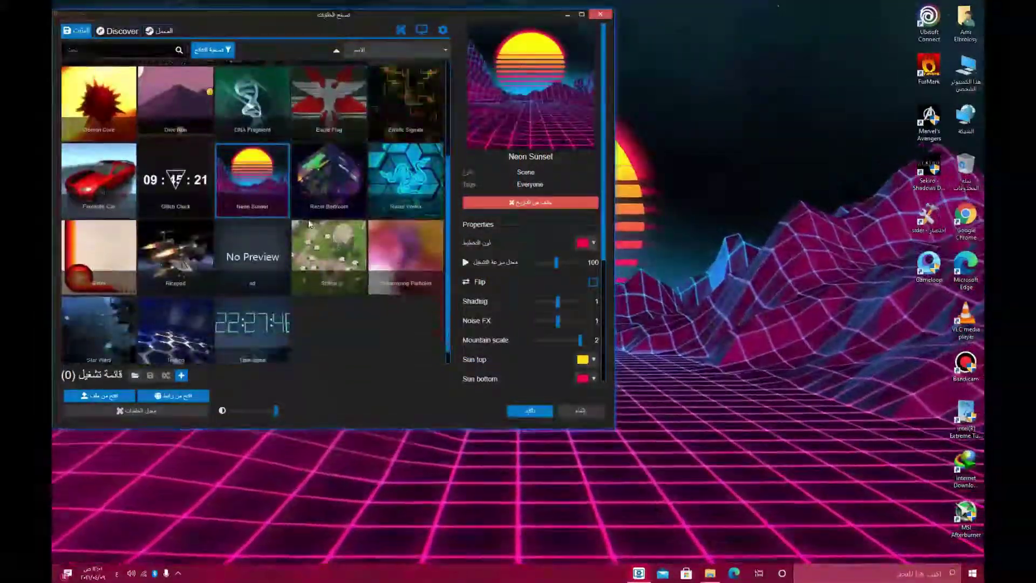
scroll(155, 344, up, 3)
scroll(154, 344, down, 3)
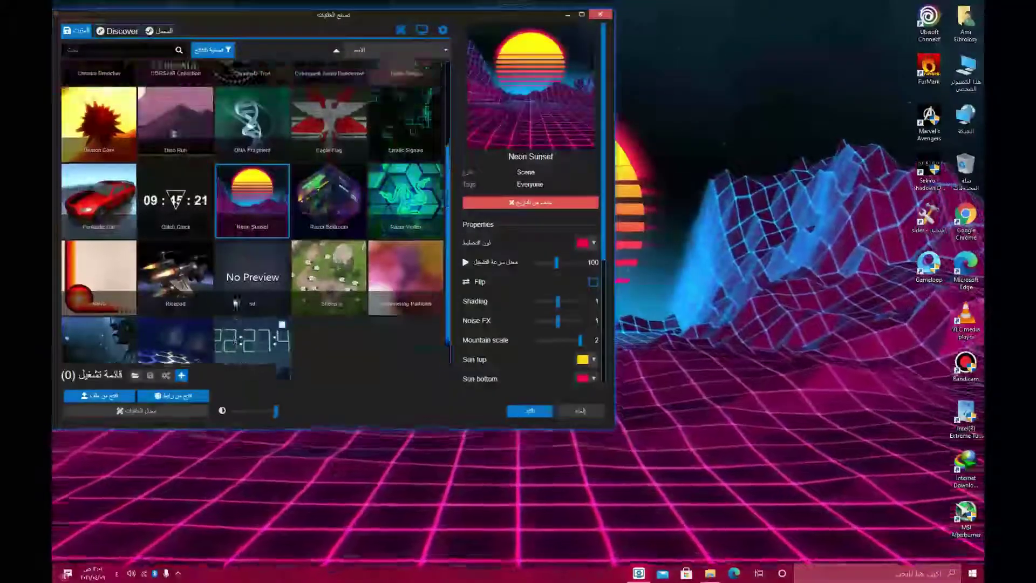
scroll(271, 346, up, 3)
click(182, 375)
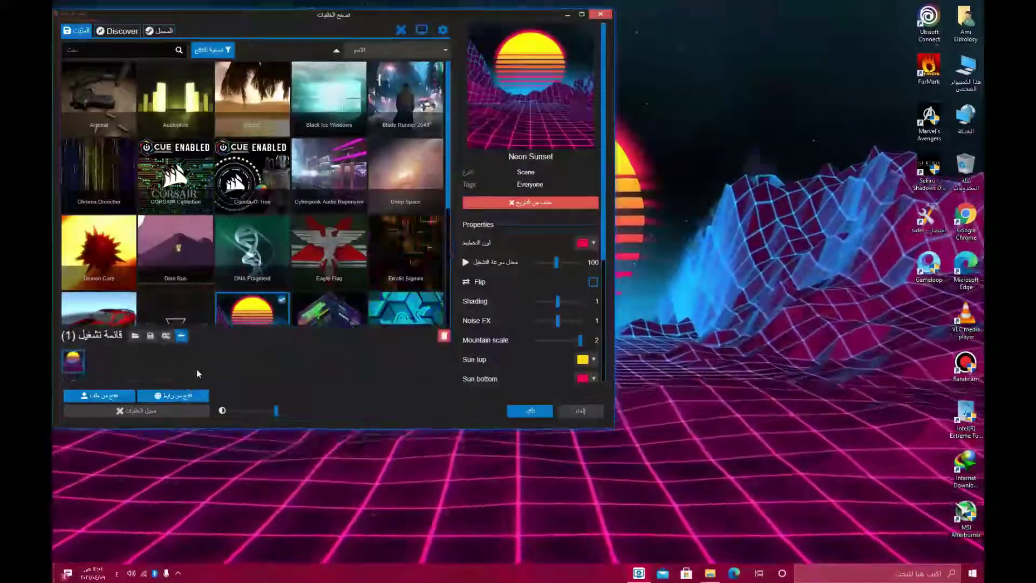
Add the Razer Bedroom, Razer Vortex, CORSAIR Collection and Beach wallpapers to the playlist
scroll(213, 321, down, 3)
click(356, 171)
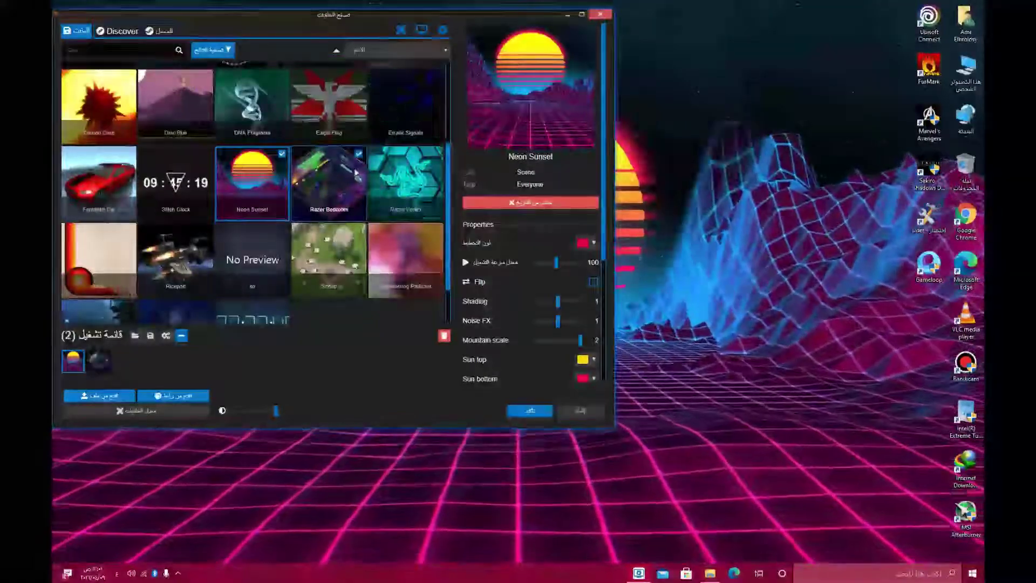
click(434, 155)
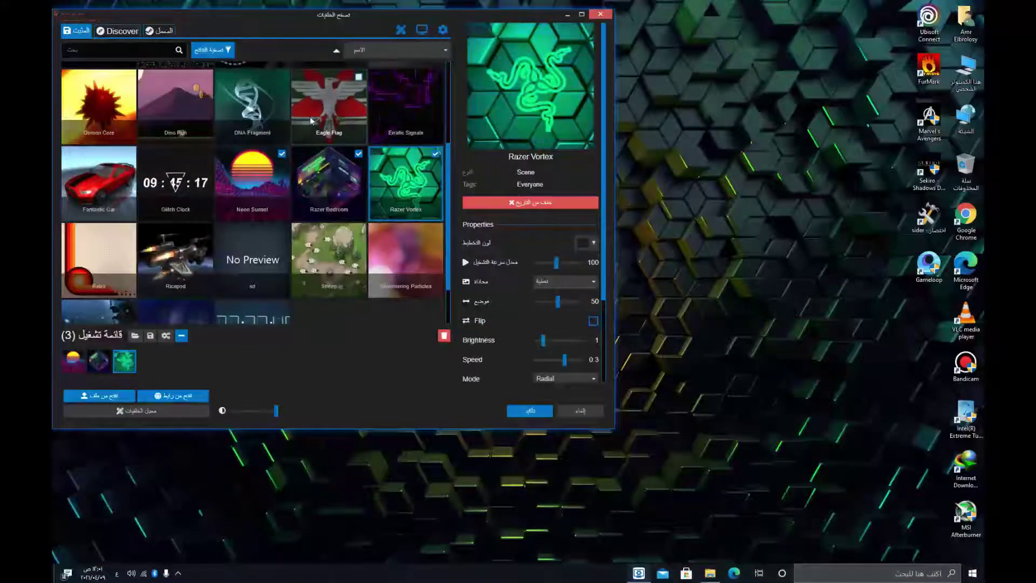
scroll(253, 133, up, 1)
scroll(238, 115, up, 1)
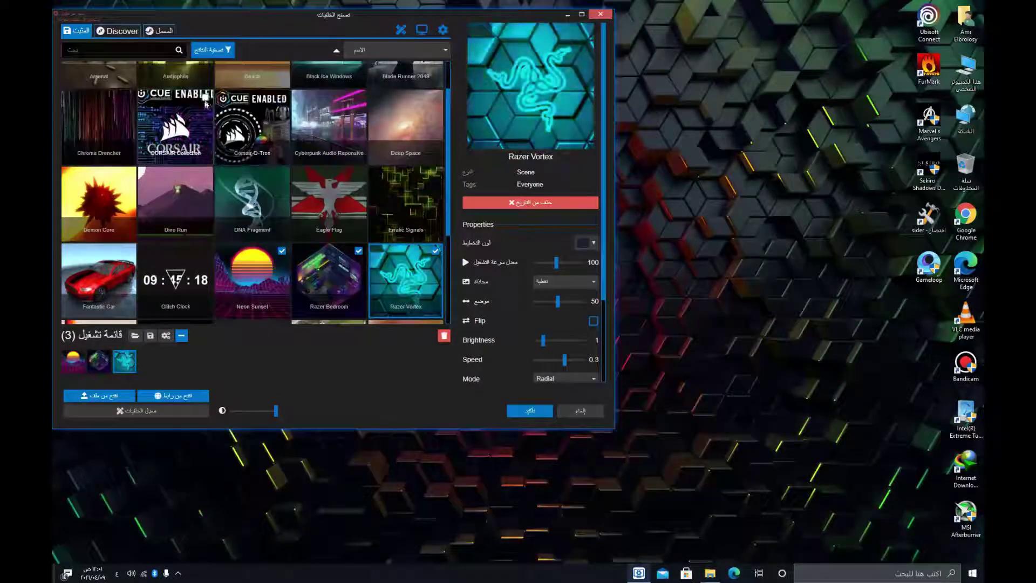
scroll(144, 118, up, 1)
click(281, 70)
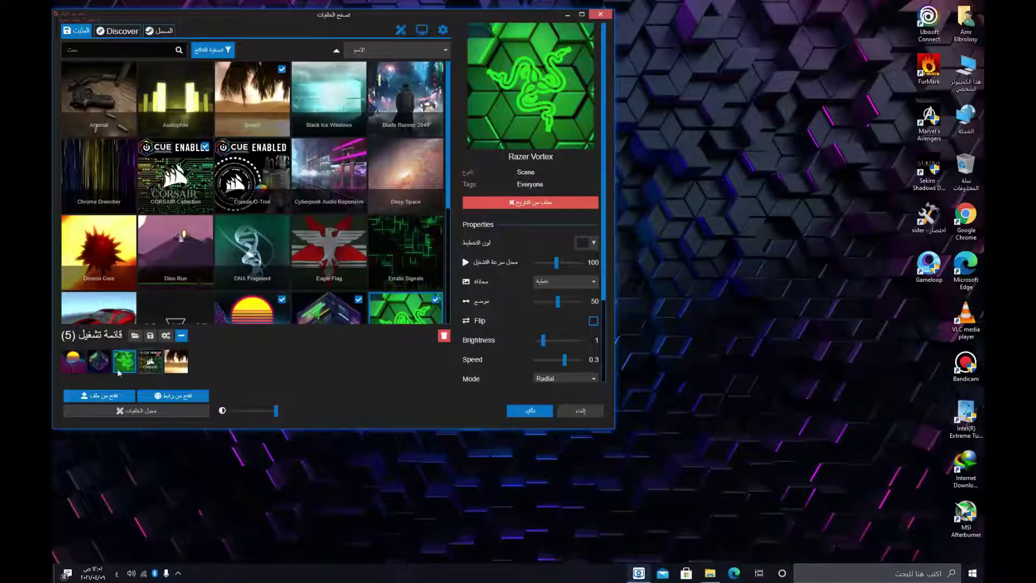
Switch to the playlist's Neon Sunset wallpaper, and set the playlist to sorted order with a timer of 0.11 minutes
click(74, 360)
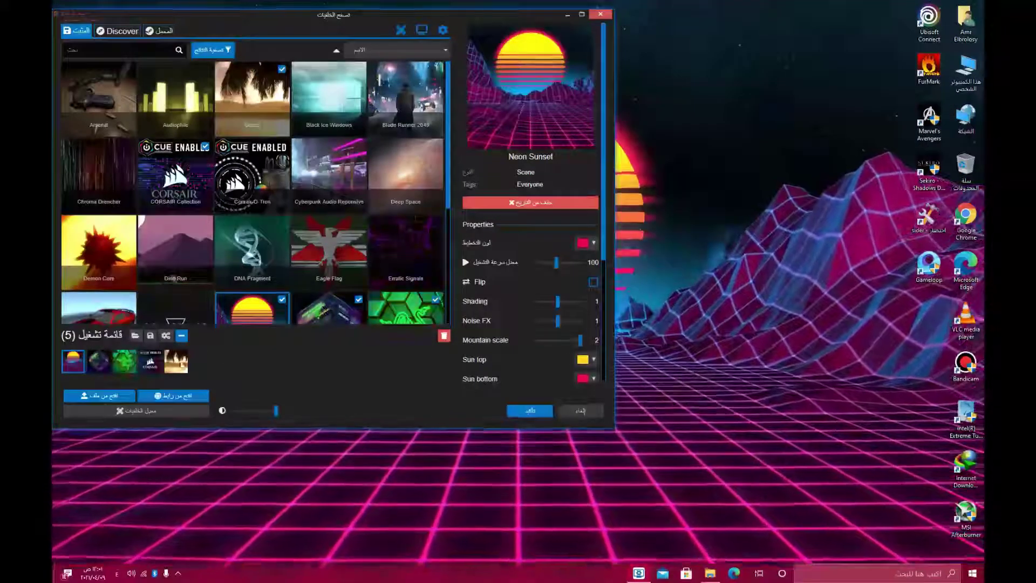
click(165, 336)
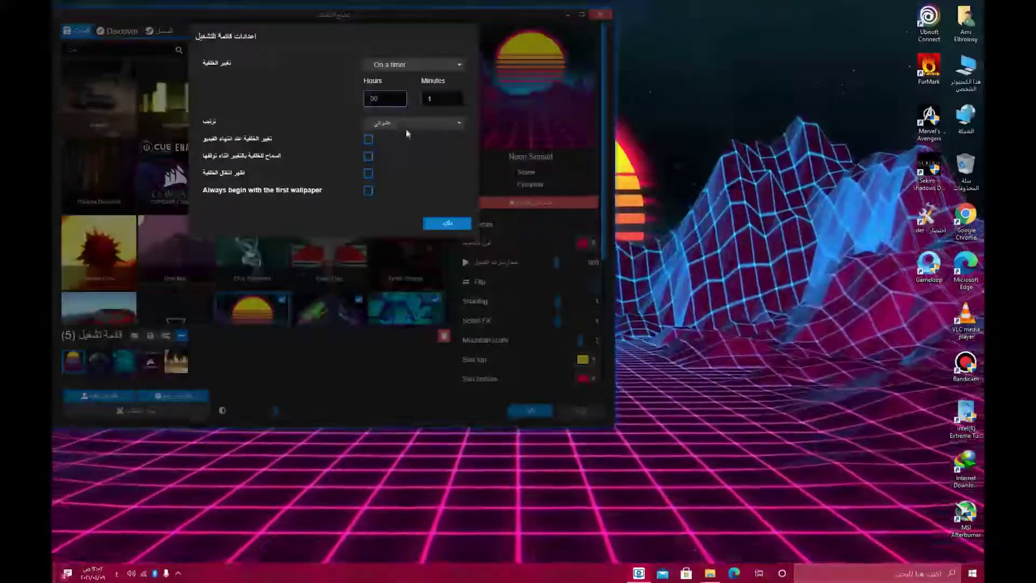
click(392, 148)
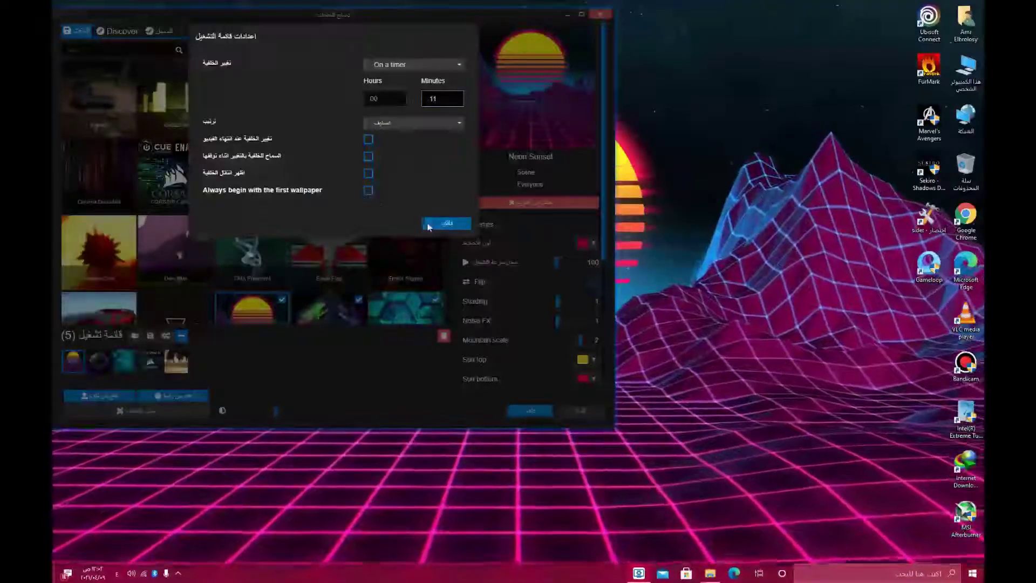
click(436, 225)
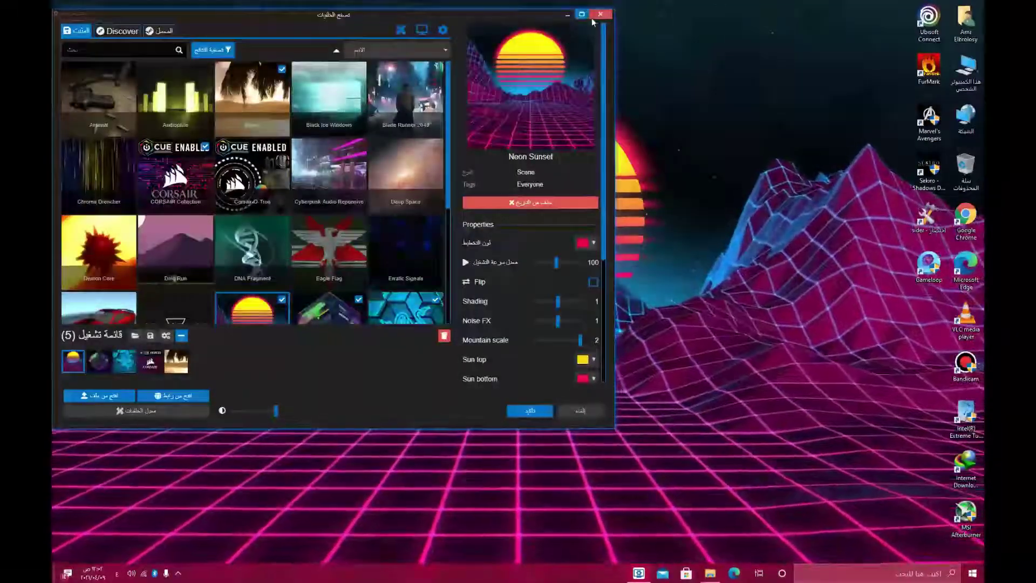
Watch the playlist on the bare desktop and recheck the timer interval in the playlist settings
click(568, 15)
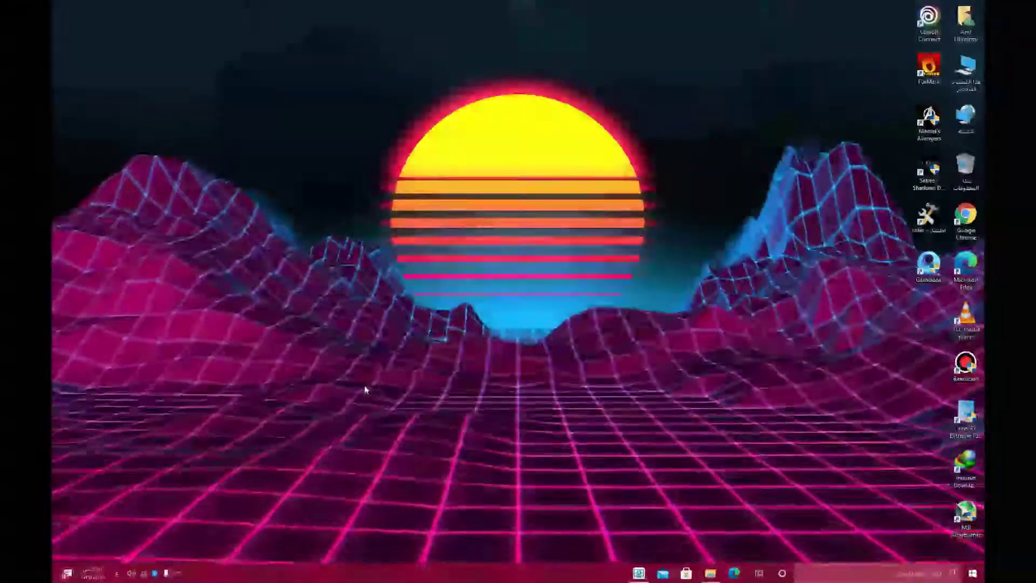
click(639, 573)
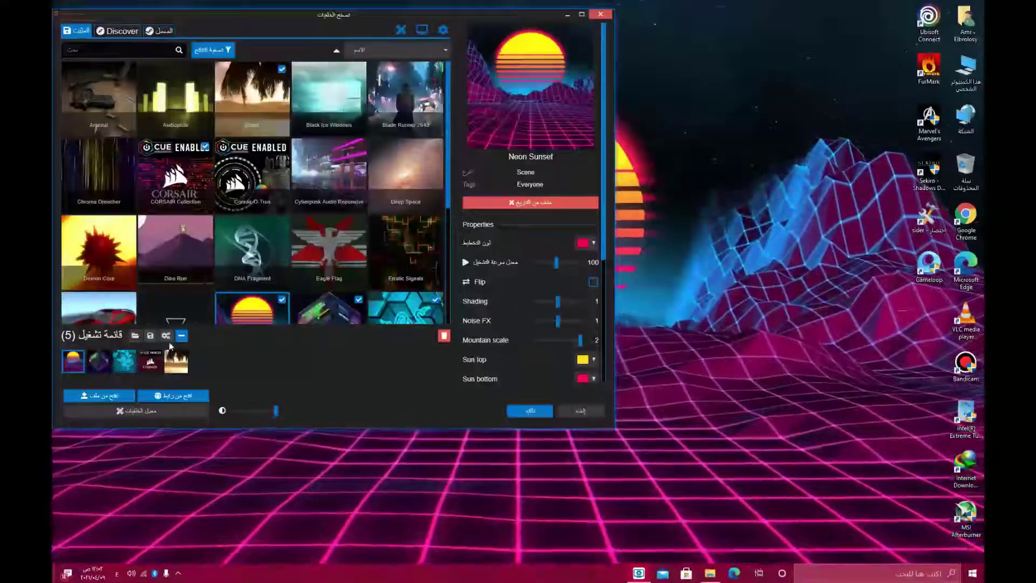
click(166, 335)
double_click(428, 103)
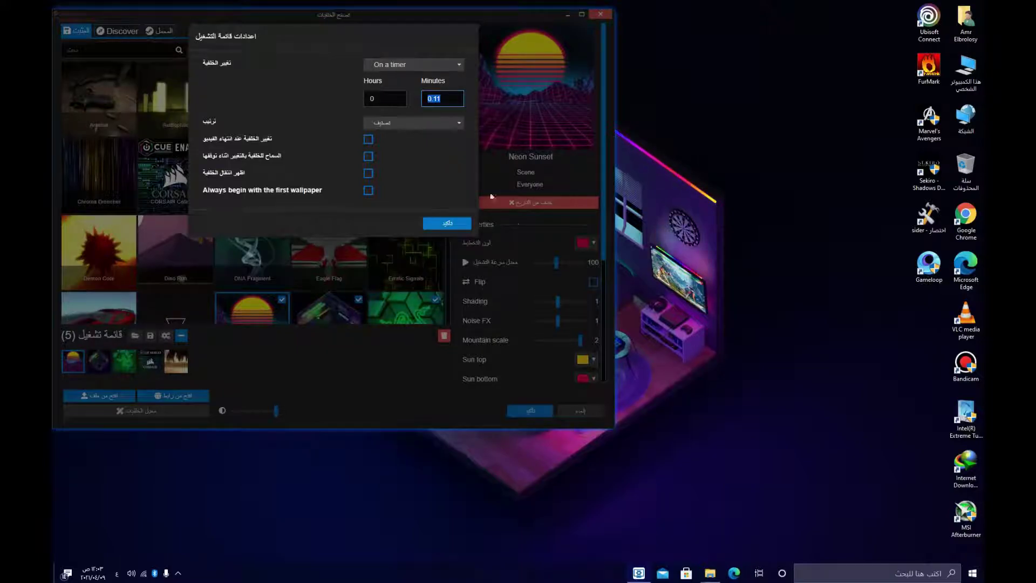
click(433, 224)
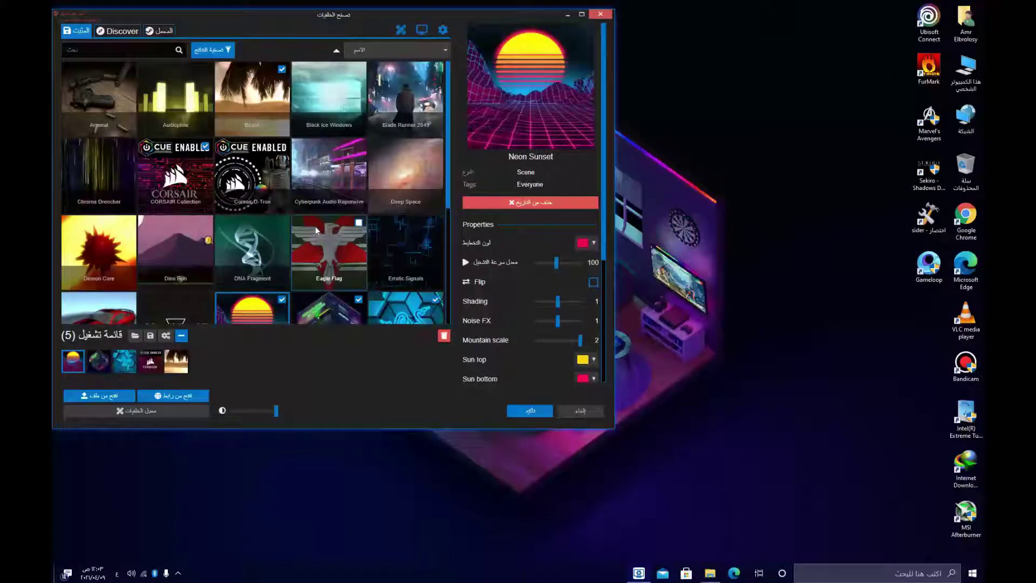